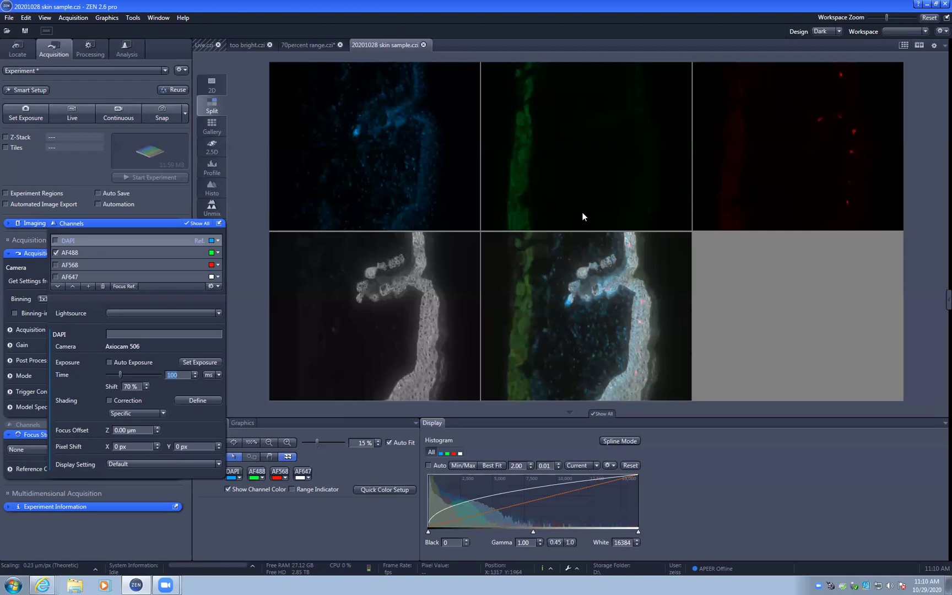
Step: Display the overexposed green AF488 image in 'too bright.czi'
left_click(249, 45)
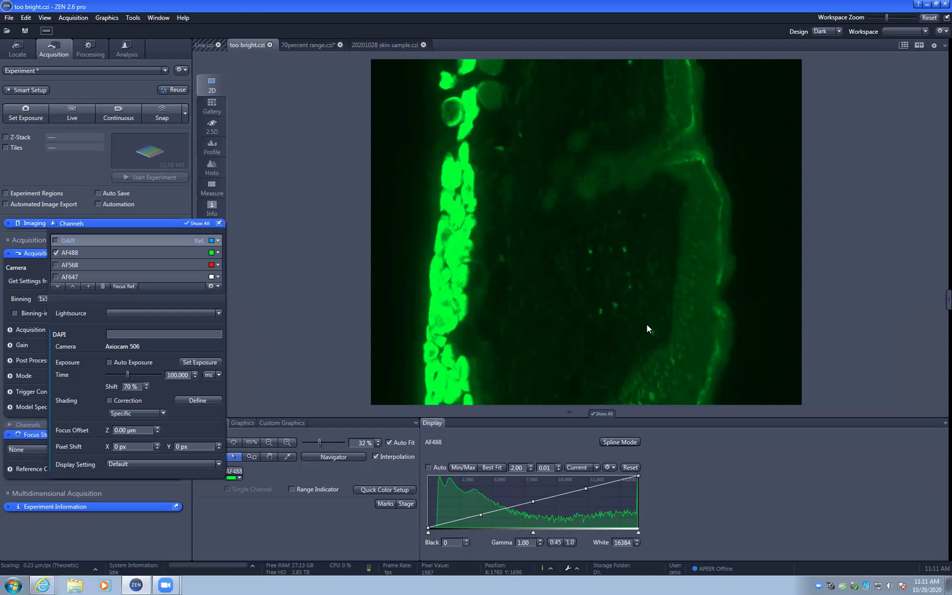
Step: Show the dim '70percent range.czi' image, inspecting it at 100% before fitting it to the view
left_click(287, 46)
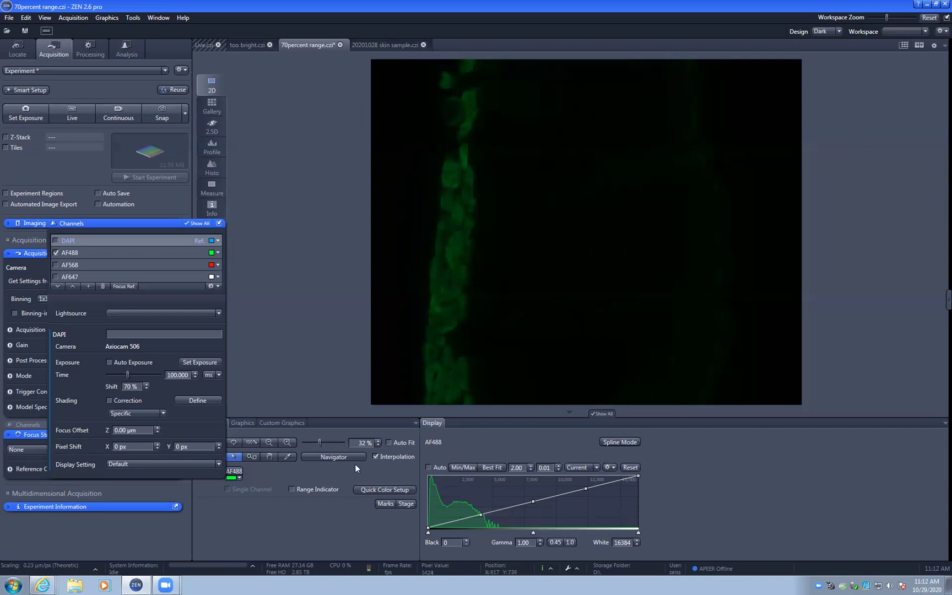
left_click(255, 442)
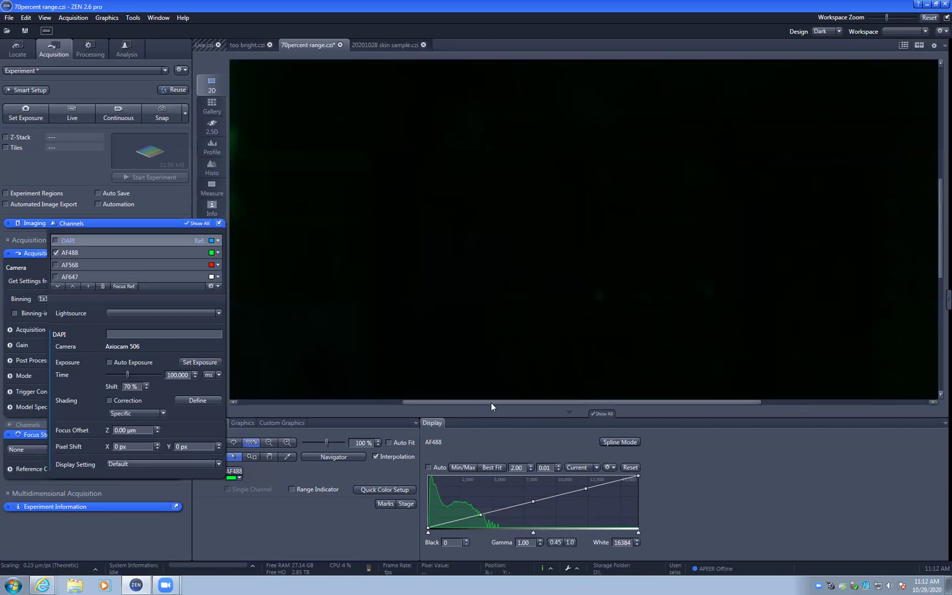
left_click_drag(491, 402, 518, 403)
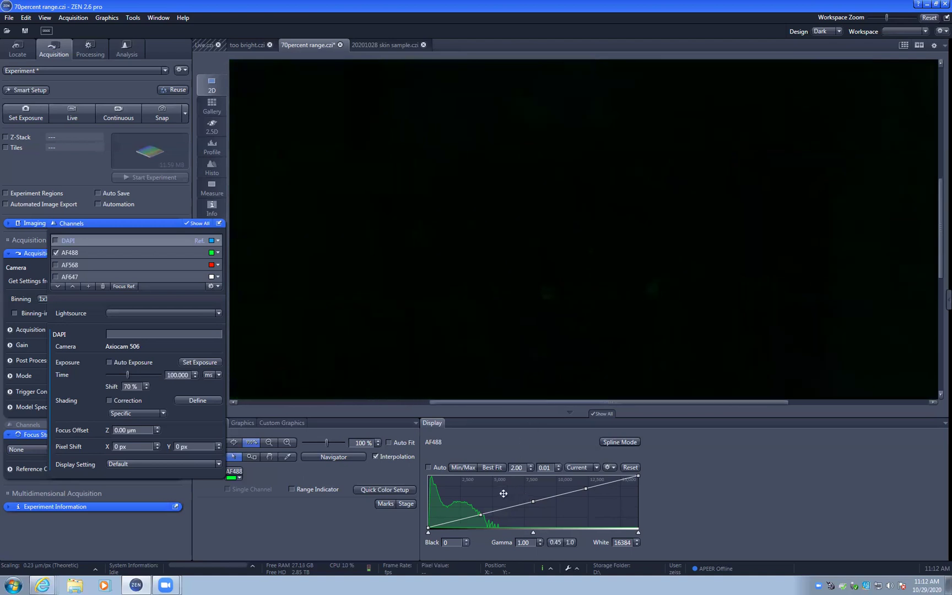
left_click(237, 444)
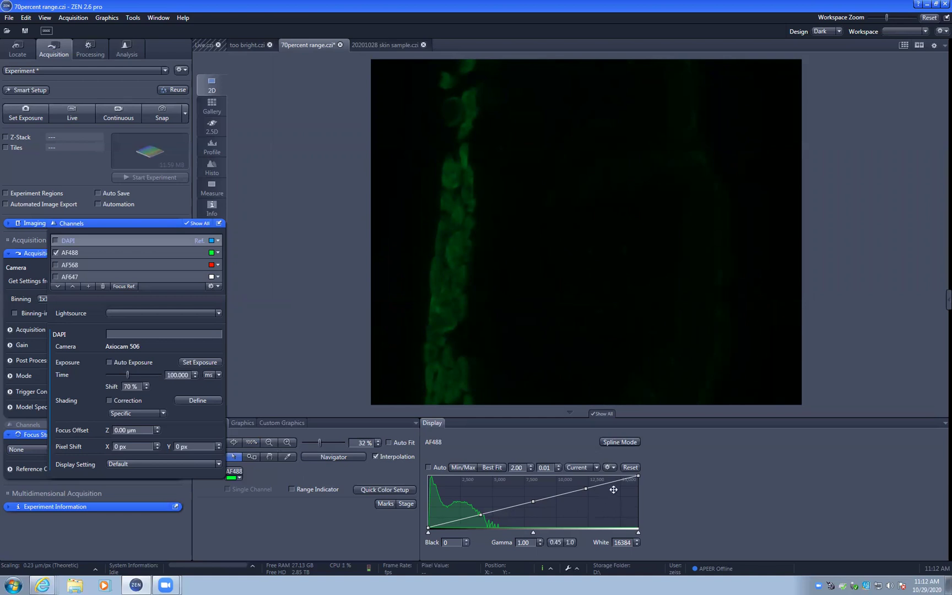
Step: Set the AF488 display curve to gamma 0.45, keeping white at 16384
left_click_drag(607, 473, 457, 467)
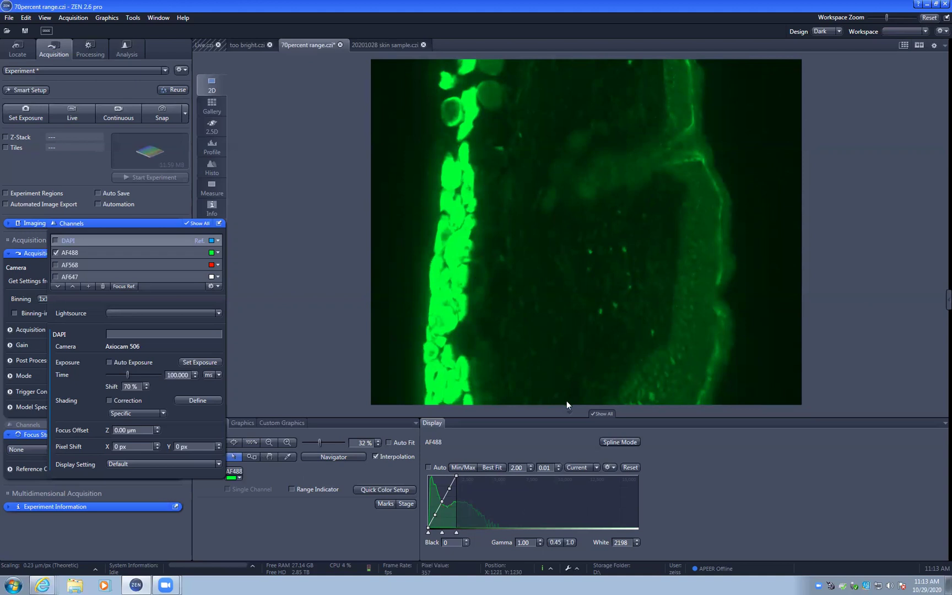
left_click_drag(456, 475, 640, 460)
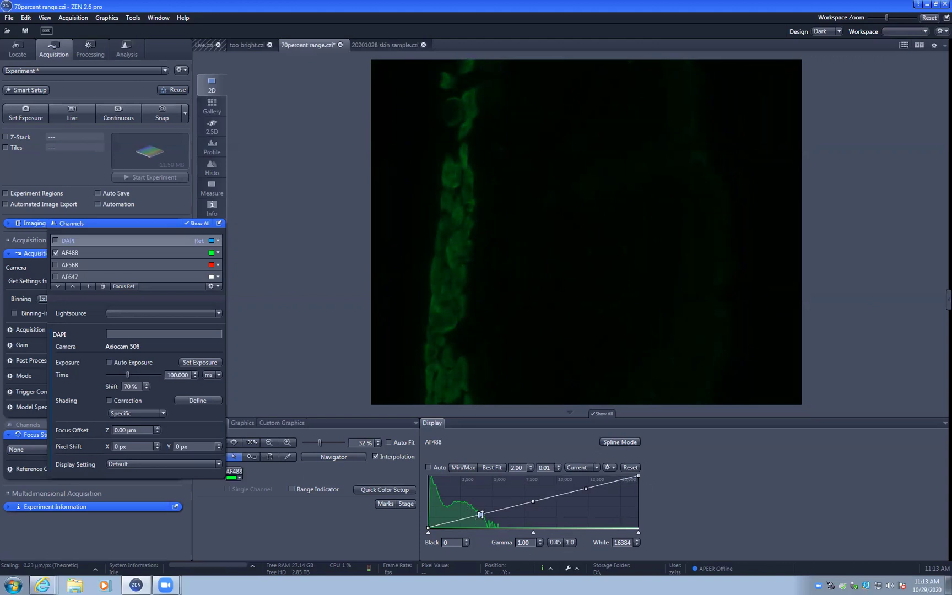
left_click_drag(481, 515, 481, 499)
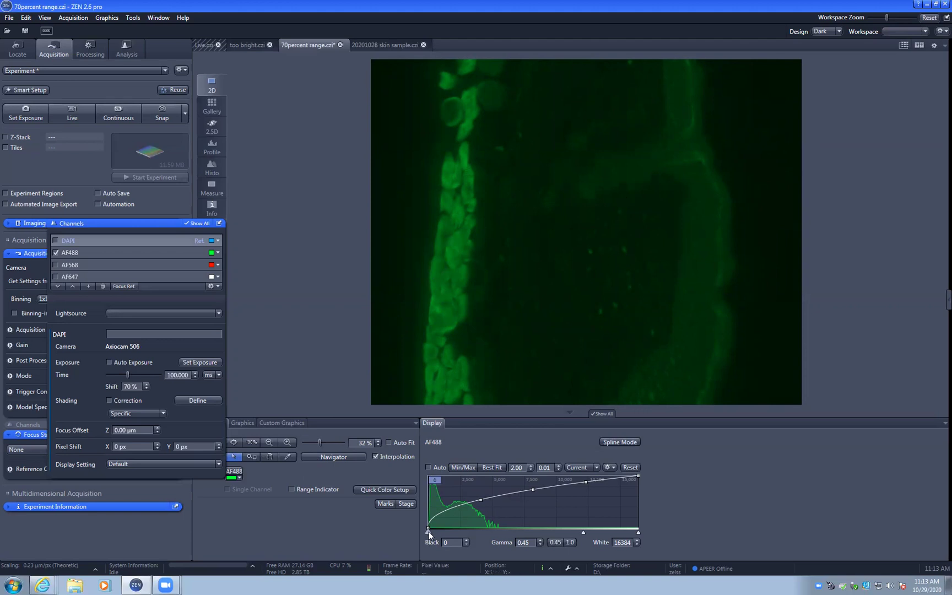
Step: Raise the AF488 black level to 77 and check the darker background at 100% zoom
left_click_drag(429, 534, 431, 535)
left_click(251, 442)
left_click_drag(513, 401, 592, 406)
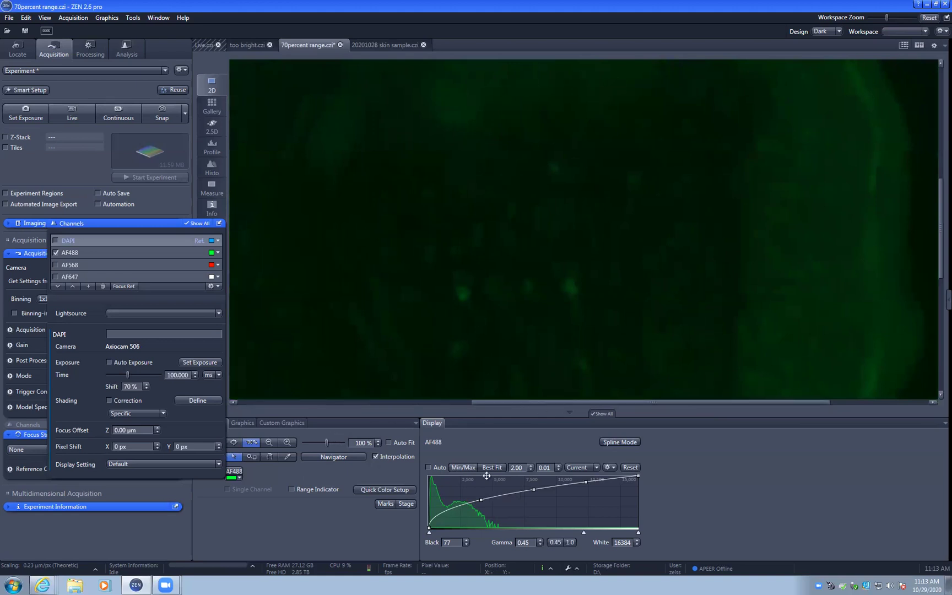
left_click(235, 445)
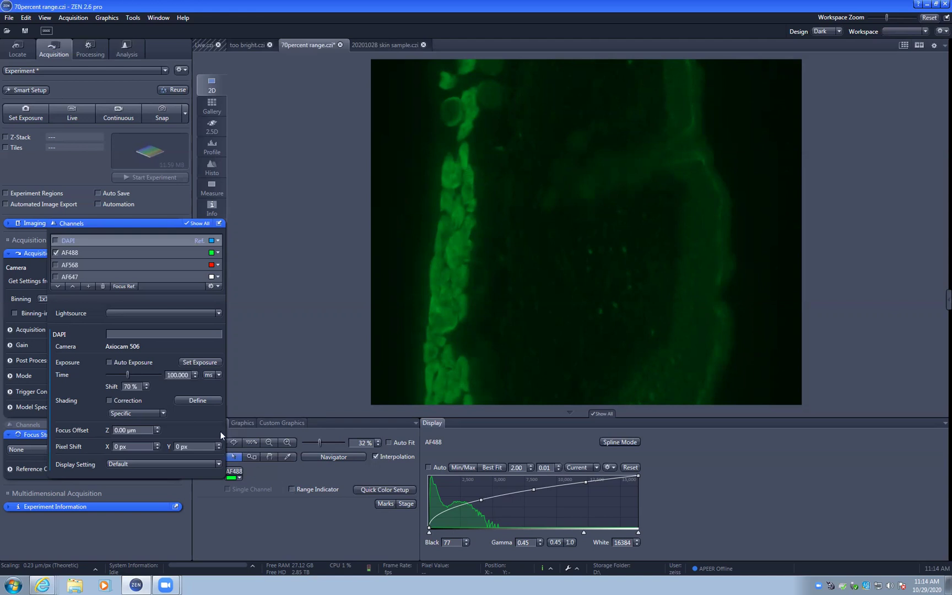
Step: Run a live AF488 image at 160 ms with the Range Indicator flagging saturated pixels
left_click(81, 252)
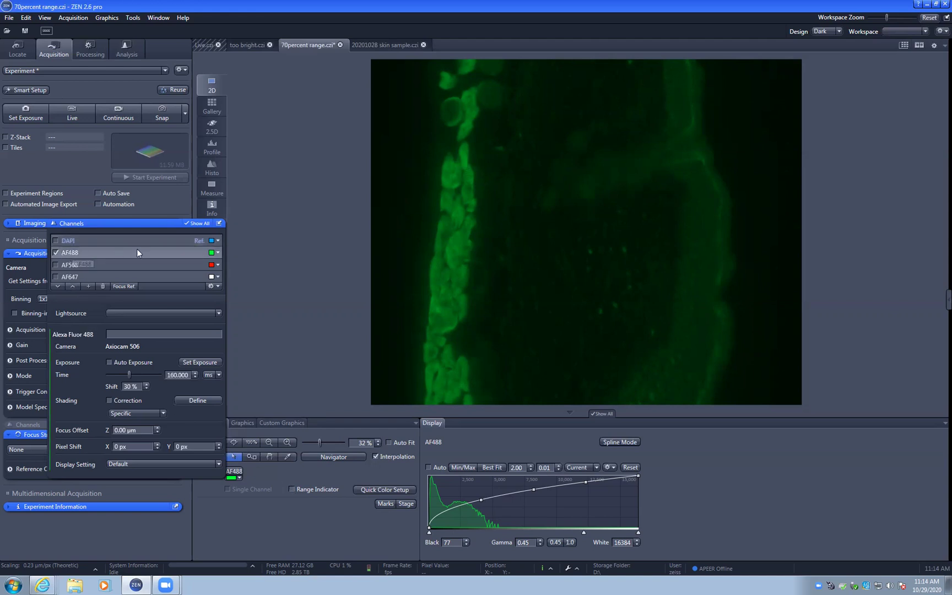
left_click(83, 115)
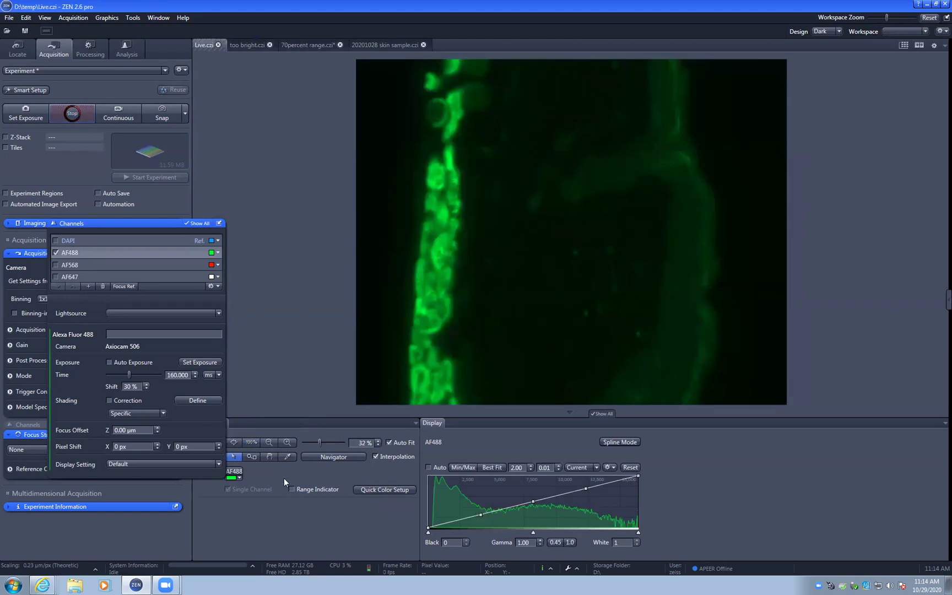
left_click(291, 488)
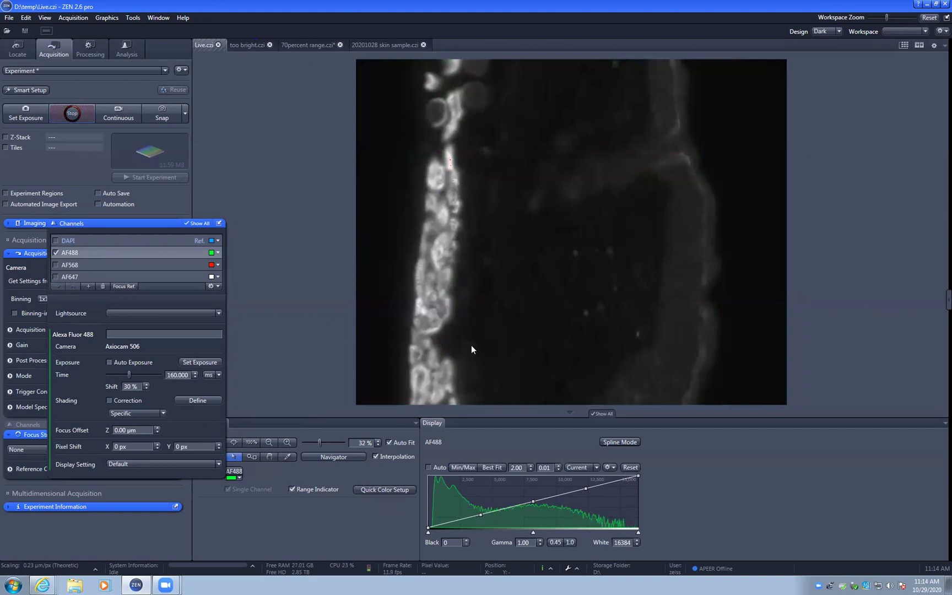
left_click(251, 442)
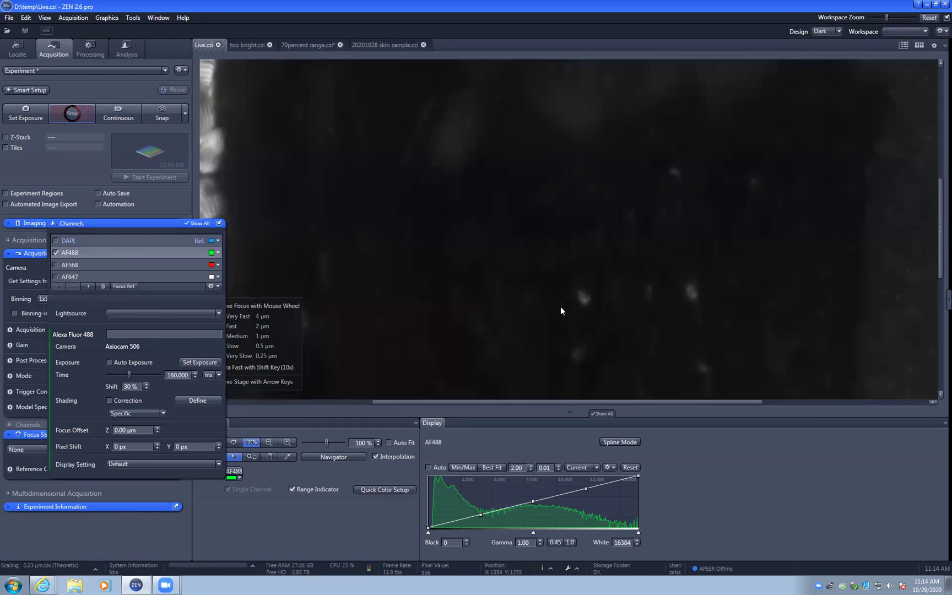
left_click(238, 442)
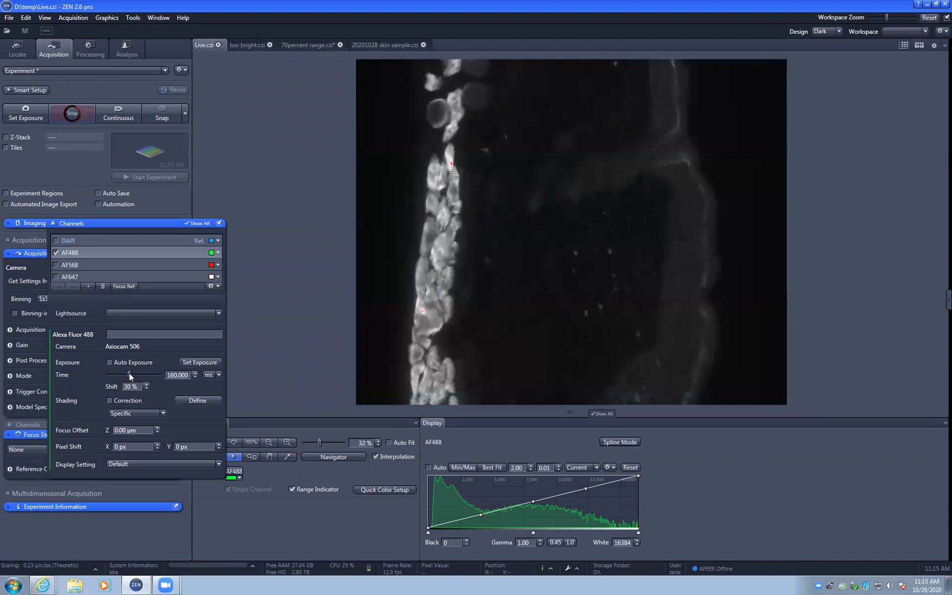
Step: Test a 1000 ms AF488 exposure, then return the exposure time to 160 ms
left_click_drag(129, 373, 137, 372)
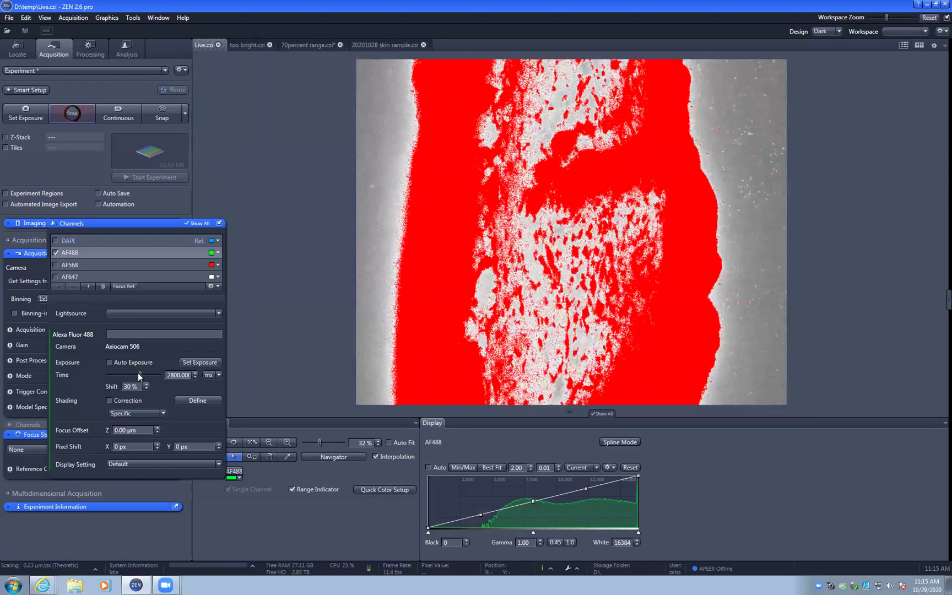
double_click(178, 375)
type("1000")
key("Return")
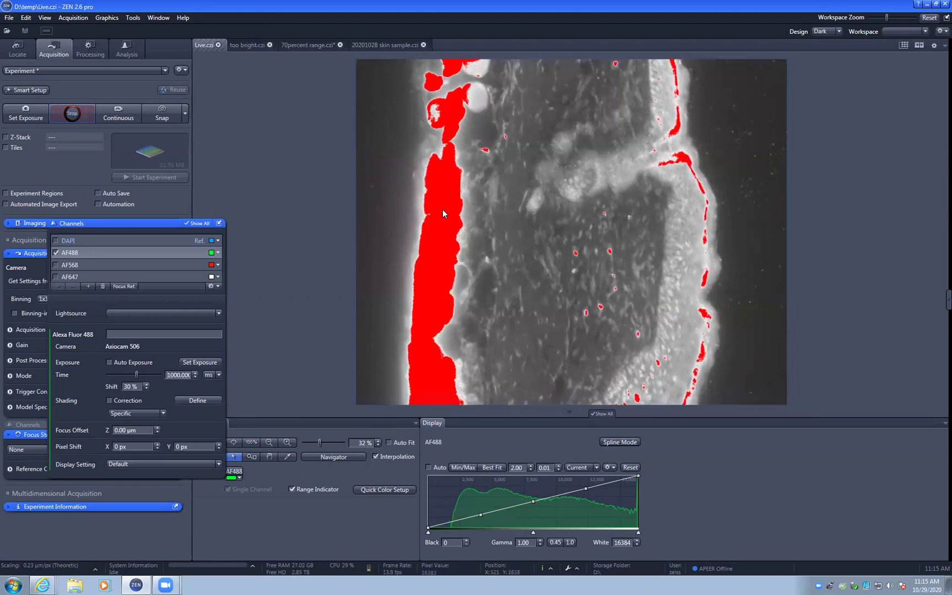
double_click(169, 375)
type("160")
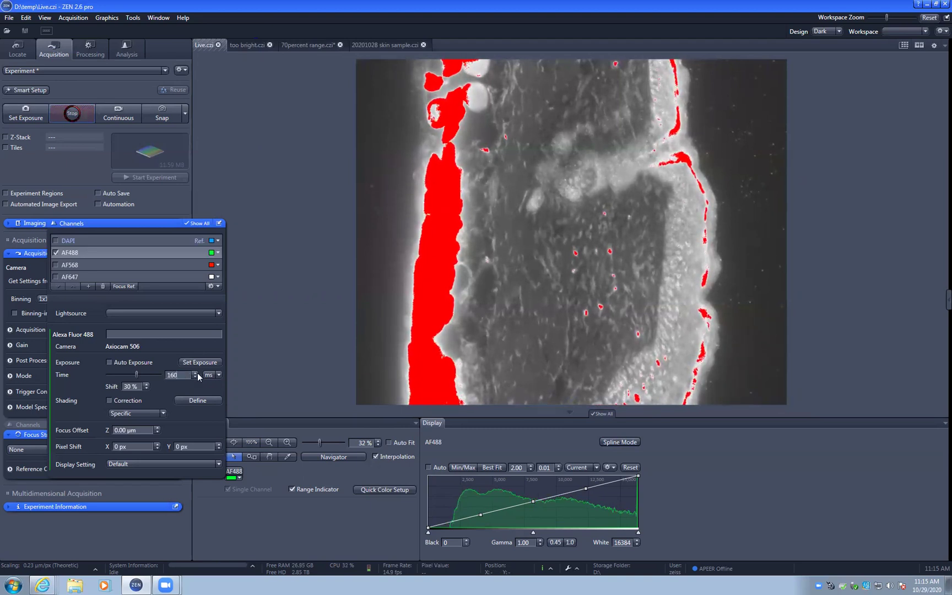
key("Return")
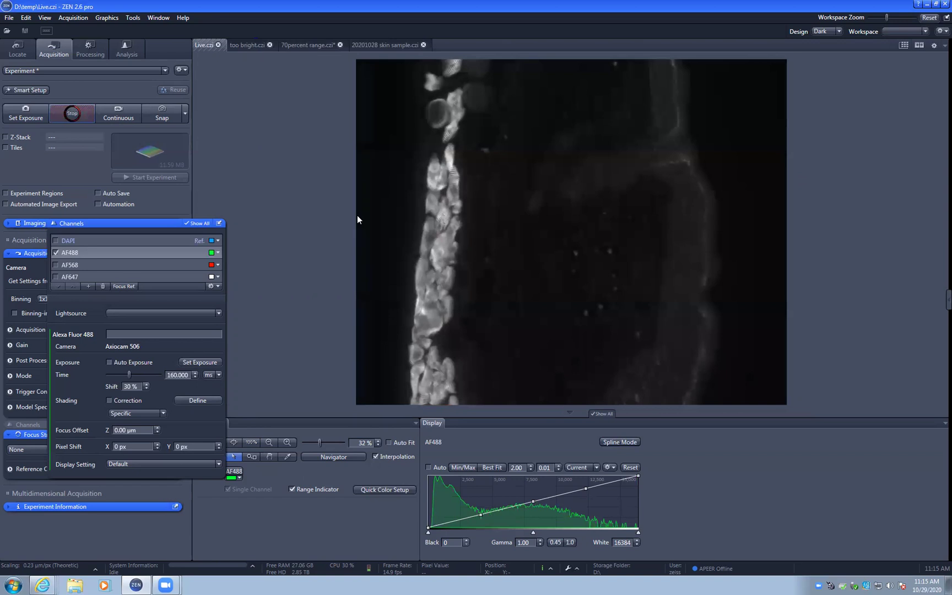
Step: Stop live view and set the AF488 exposure time to 140 ms
left_click(75, 116)
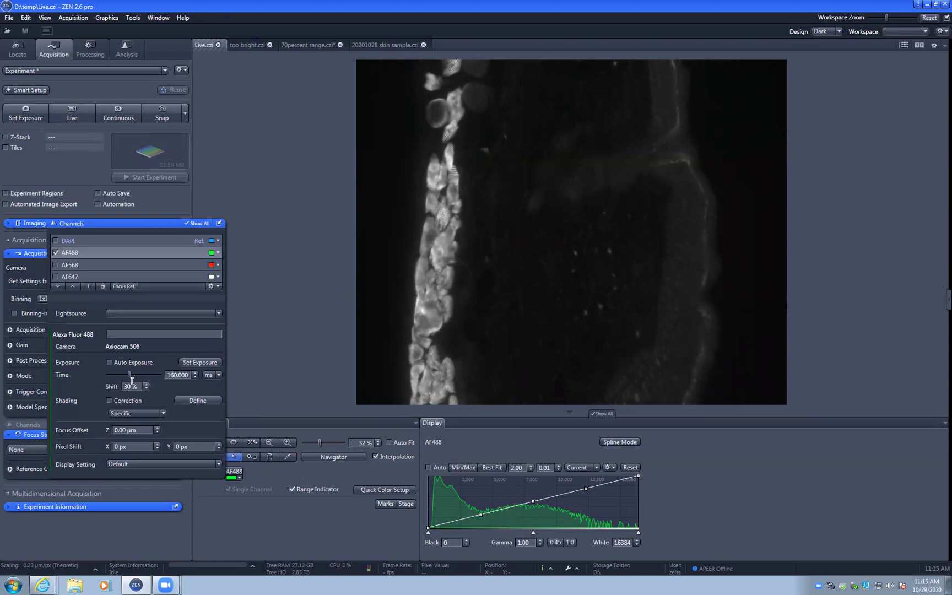
double_click(188, 374)
type("50")
key("Return")
left_click(194, 373)
left_click_drag(190, 375, 160, 378)
type("0140")
Step: Briefly run live at 140 ms, then stop it and turn on the Range Indicator
left_click(75, 116)
left_click(75, 115)
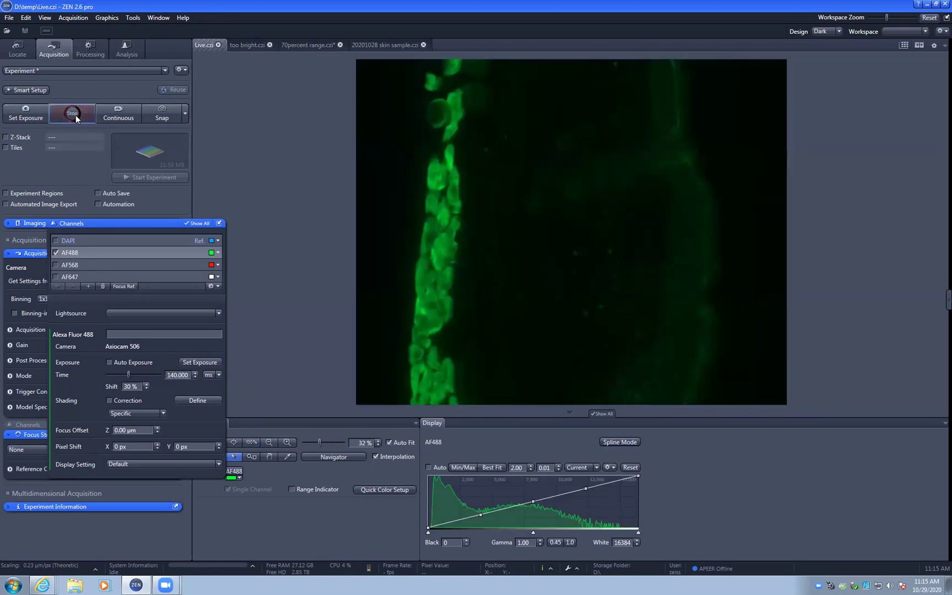
left_click(313, 489)
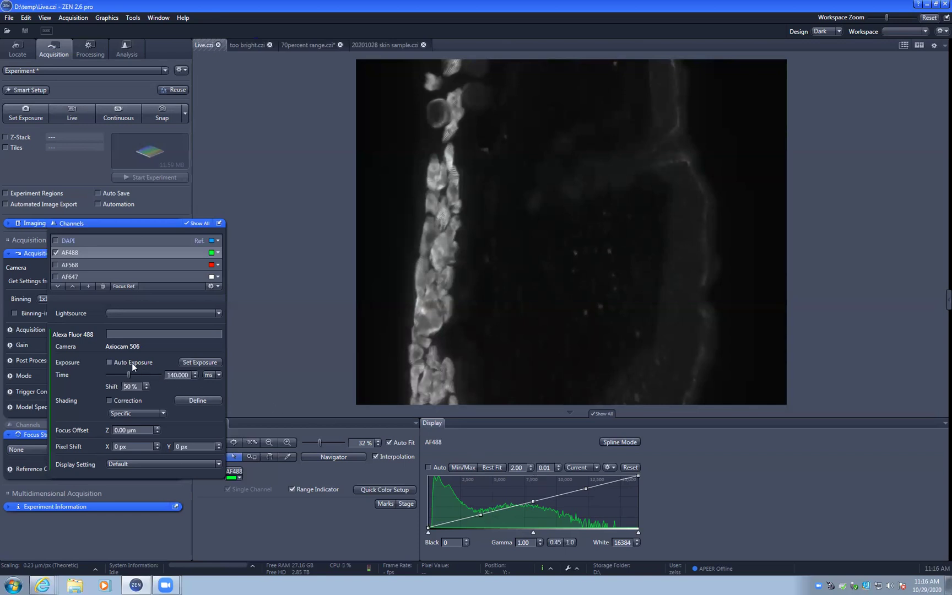
Step: Use Set Exposure to recalculate AF488 exposure to 78.043 ms and restart live view
left_click(211, 362)
left_click(83, 115)
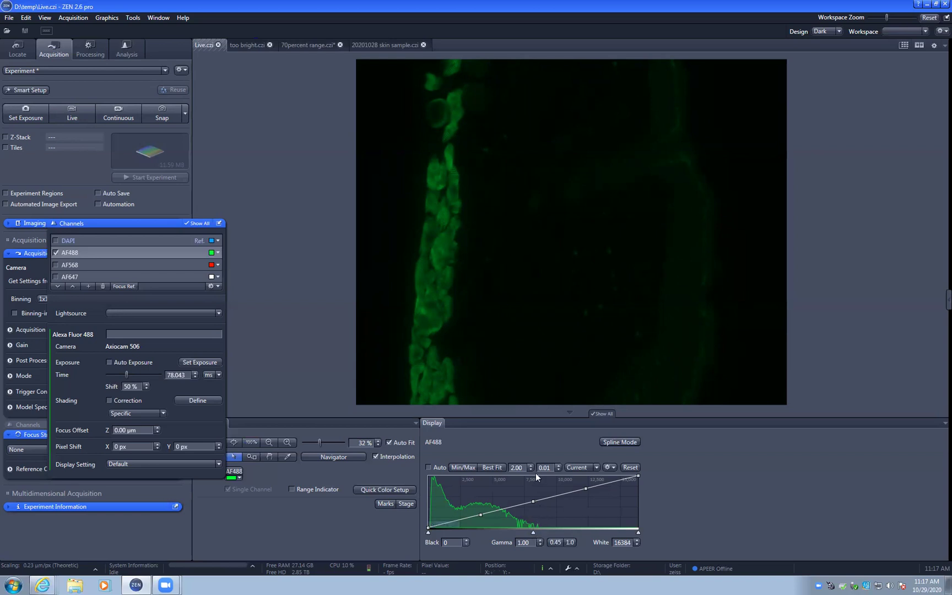
Step: Set the AF488 display white point to 8692 and gamma to 0.79
left_click_drag(637, 474, 539, 473)
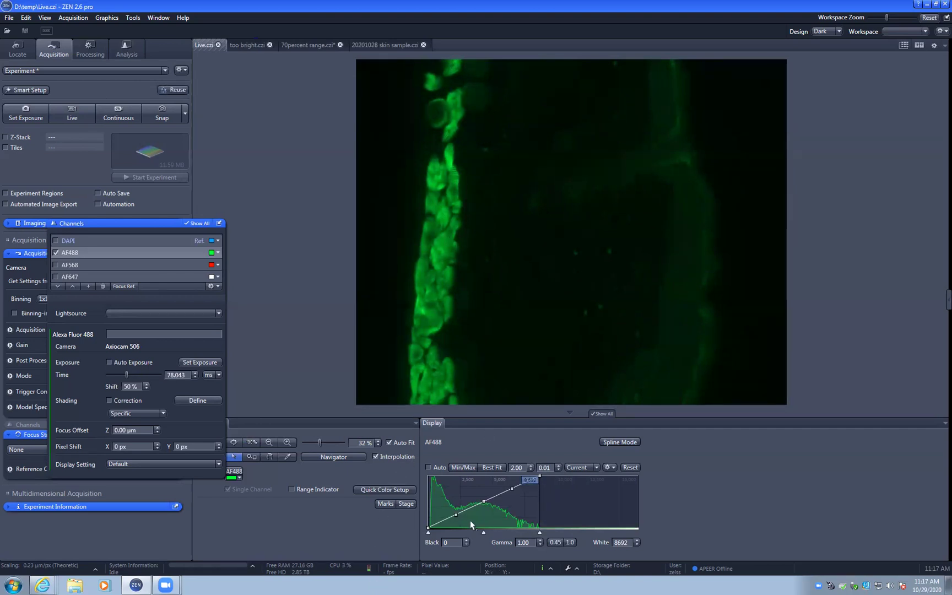
left_click_drag(455, 513, 455, 510)
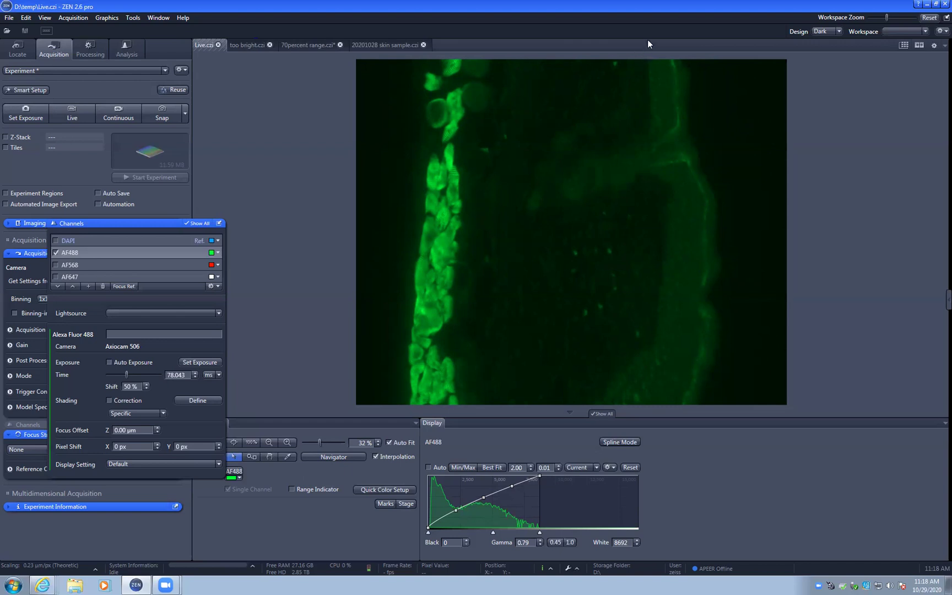
Step: Enable the DAPI channel and view its blue nuclei at 100 ms, then stop live mode
left_click(56, 241)
left_click(72, 117)
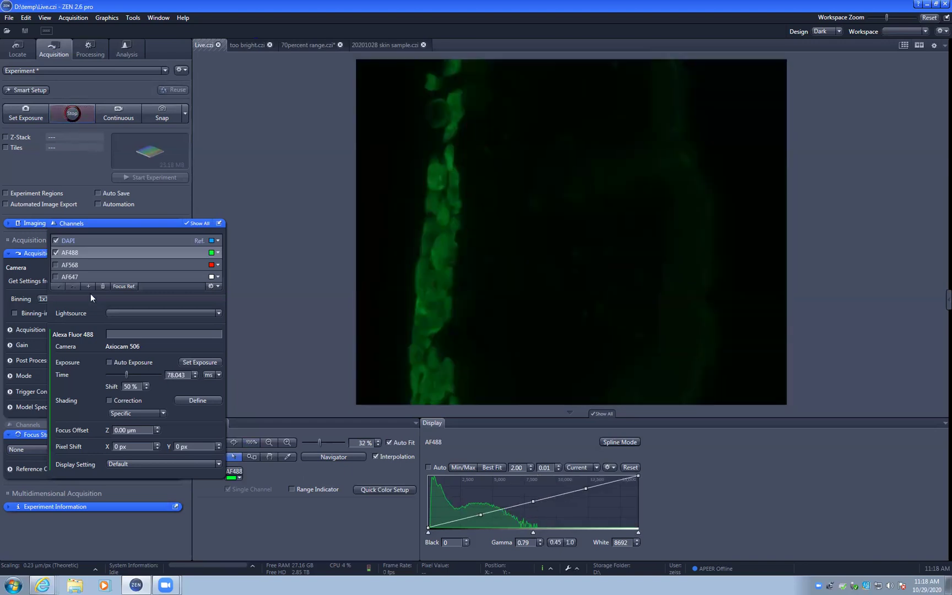
left_click(90, 241)
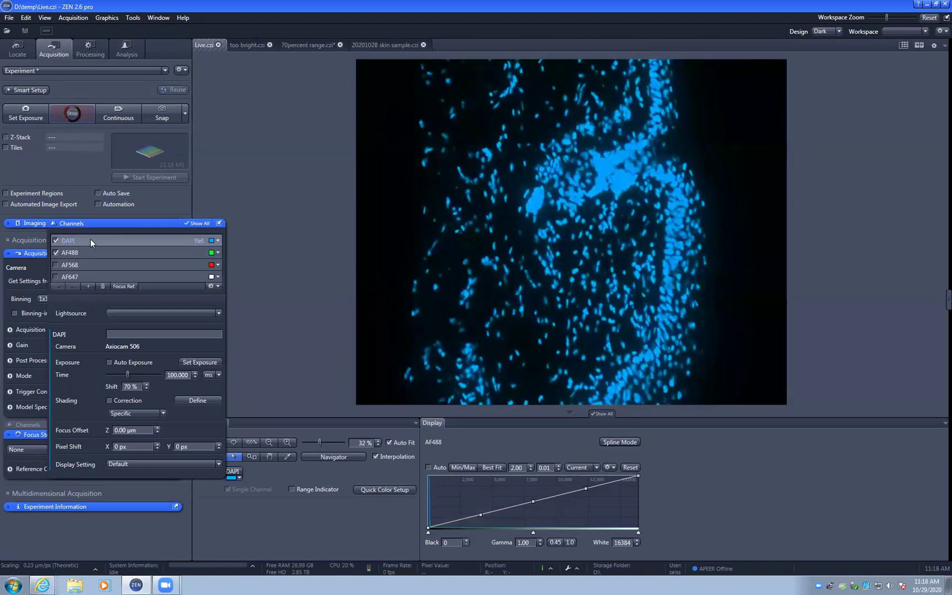
left_click(76, 117)
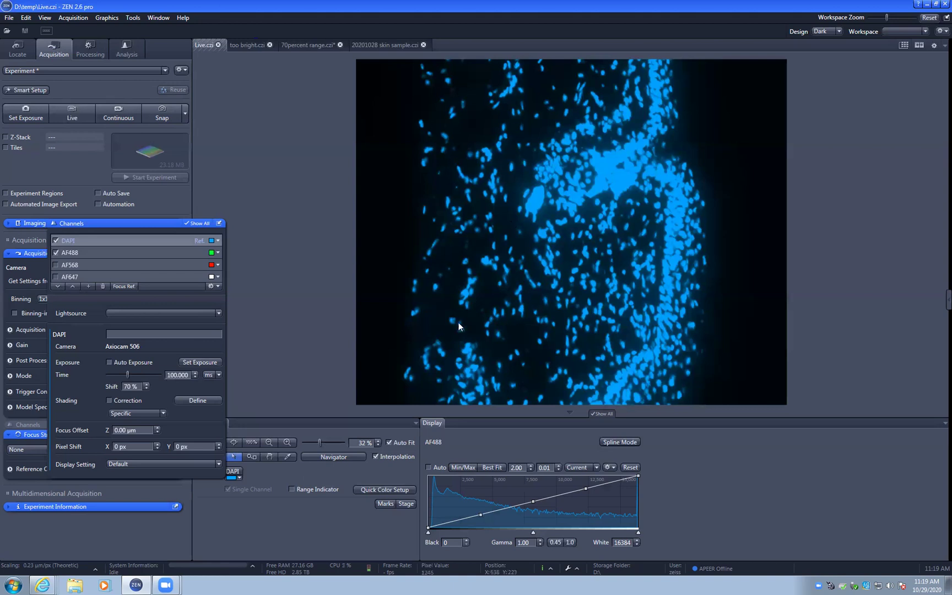
Step: Turn on the range indicator and auto exposure, auto-set DAPI exposure to 17.026 ms, and view it live
left_click(312, 488)
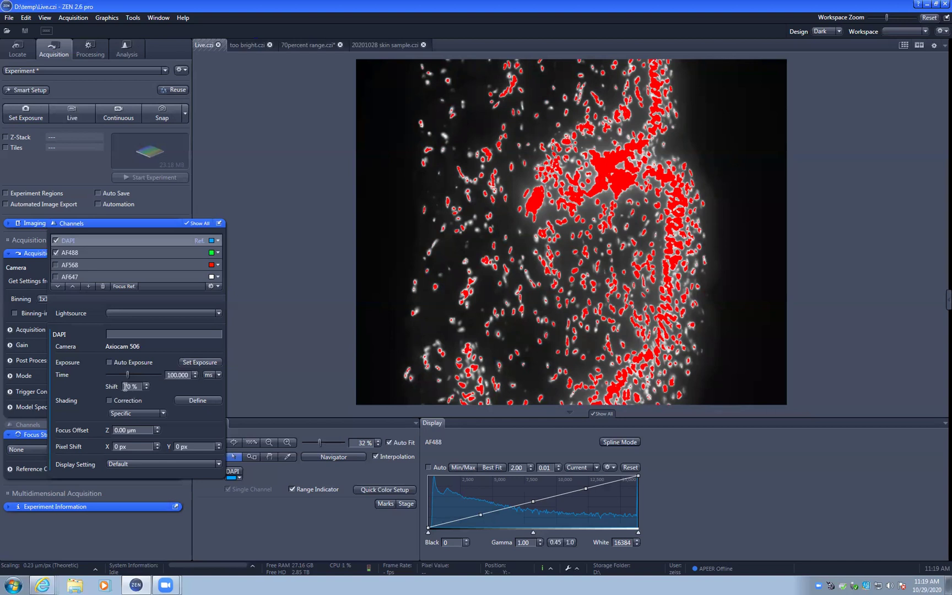
left_click(109, 362)
left_click(185, 365)
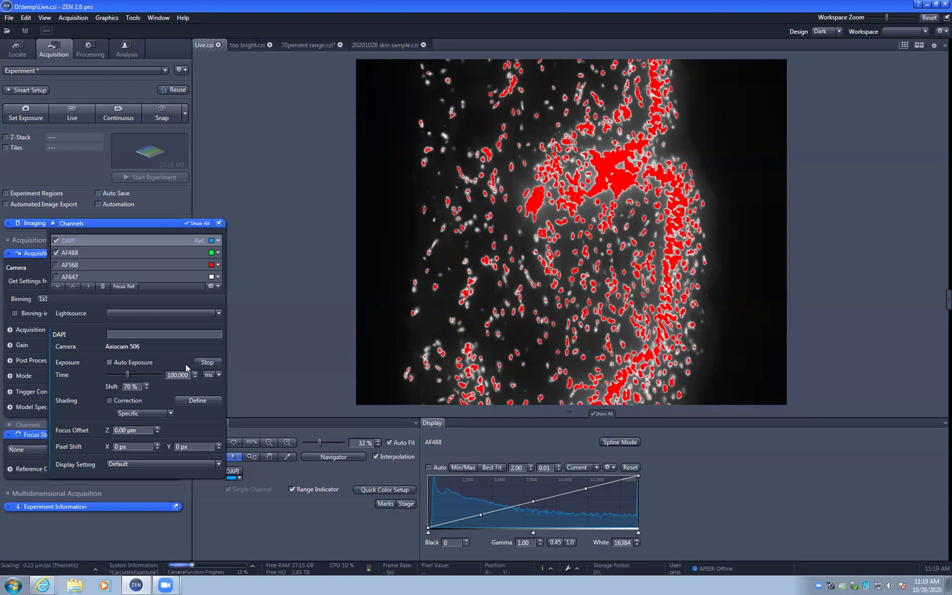
left_click(72, 118)
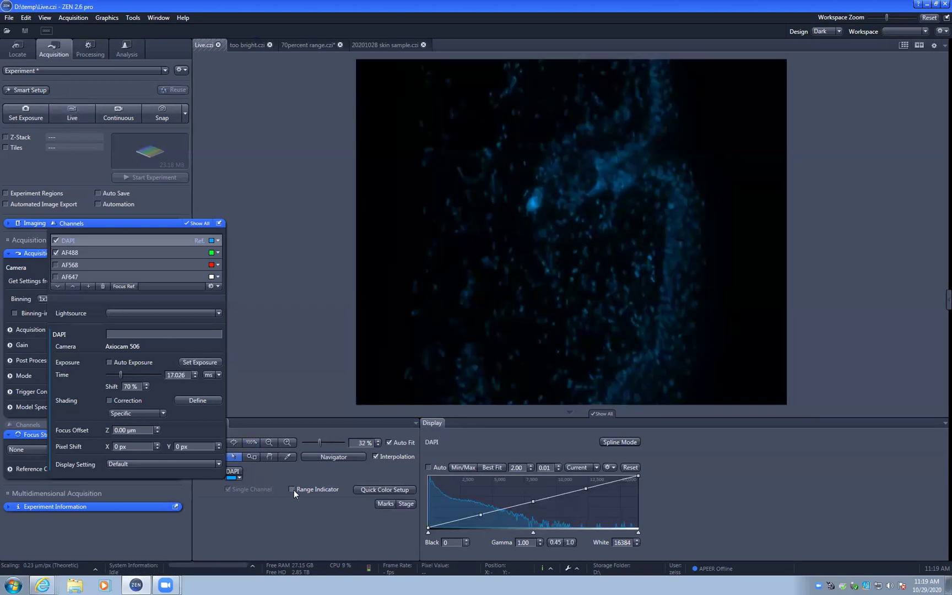
Step: Check DAPI saturation with the range indicator, set its exposure time to 12 ms, and stop live
left_click(292, 490)
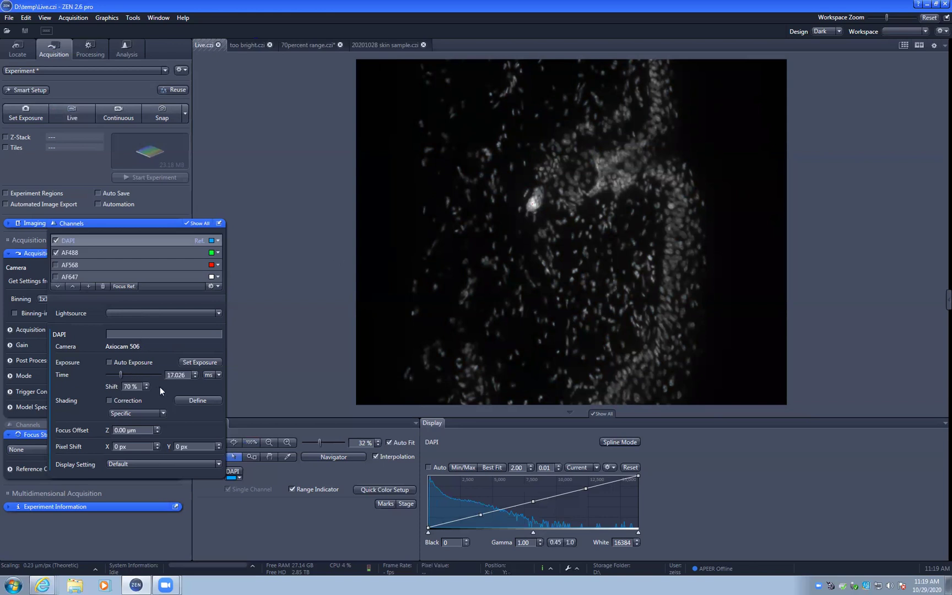
left_click(196, 376)
type("16")
key("Return")
left_click(75, 117)
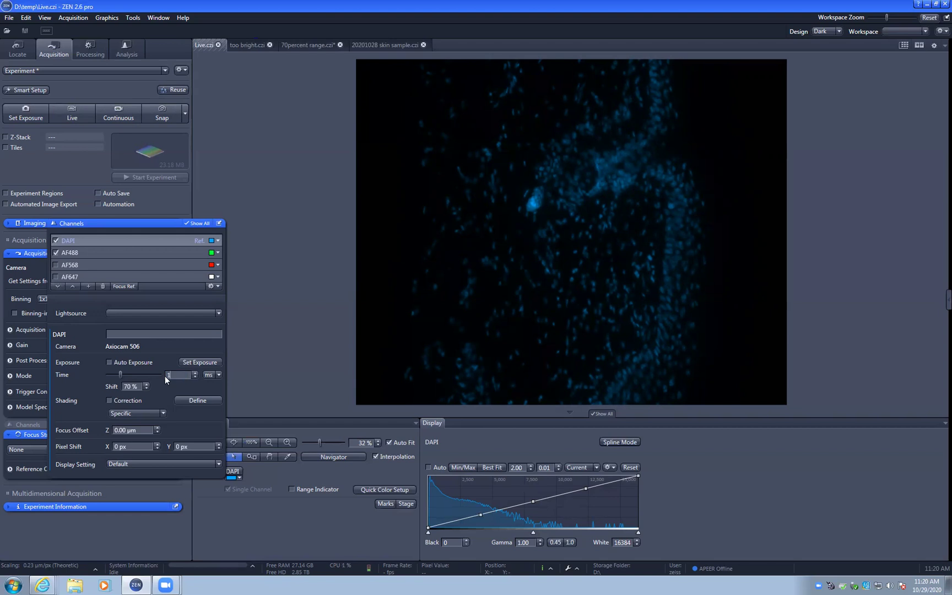
key("Return")
Step: In live view, set the DAPI display curve to gamma 0.29 and black point 39
left_click(75, 118)
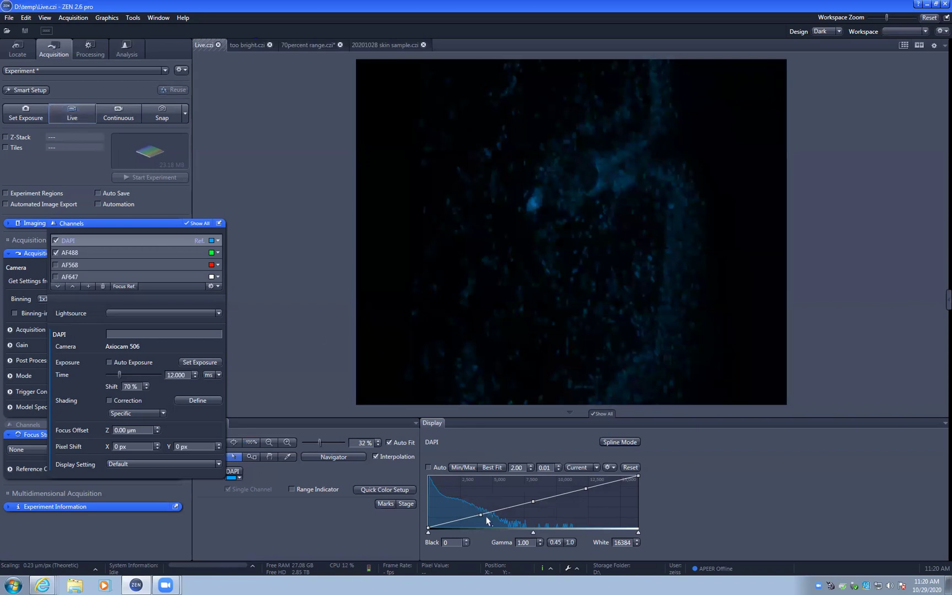
left_click_drag(481, 515, 473, 493)
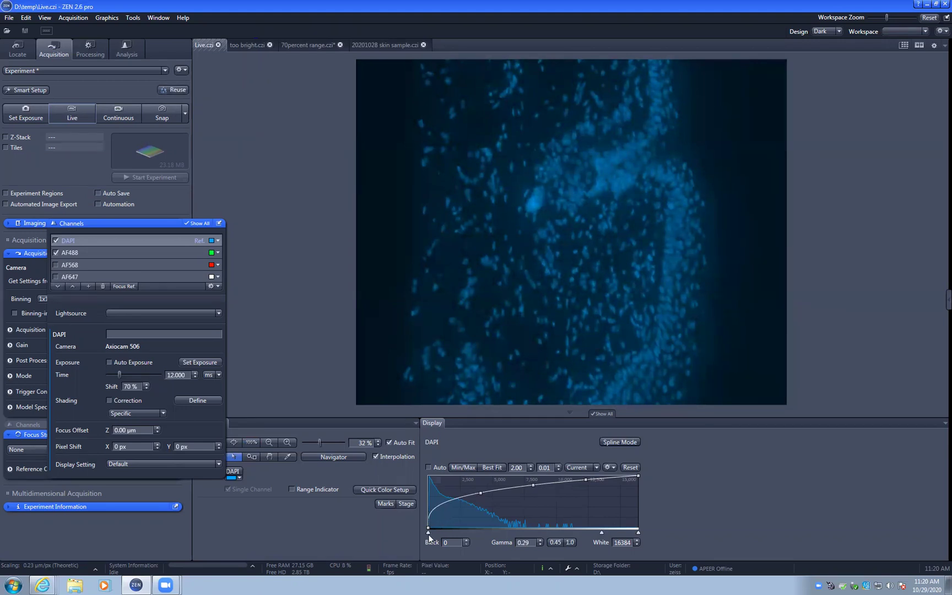
mouse_move(430, 535)
left_click_drag(428, 536, 430, 536)
Step: Select the AF568 channel, view it live at 500 ms, and check it for saturated pixels
left_click(85, 263)
left_click(80, 117)
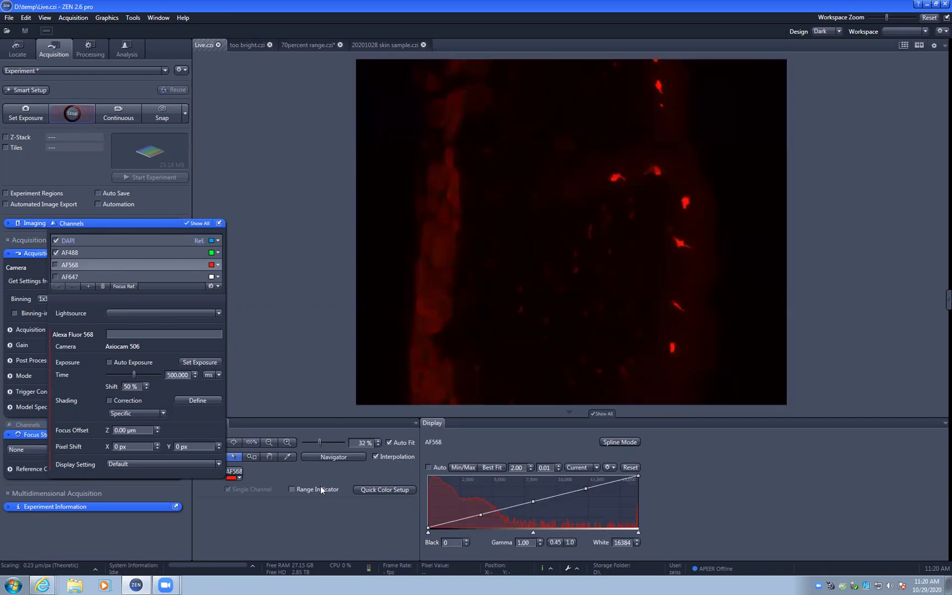
left_click(321, 489)
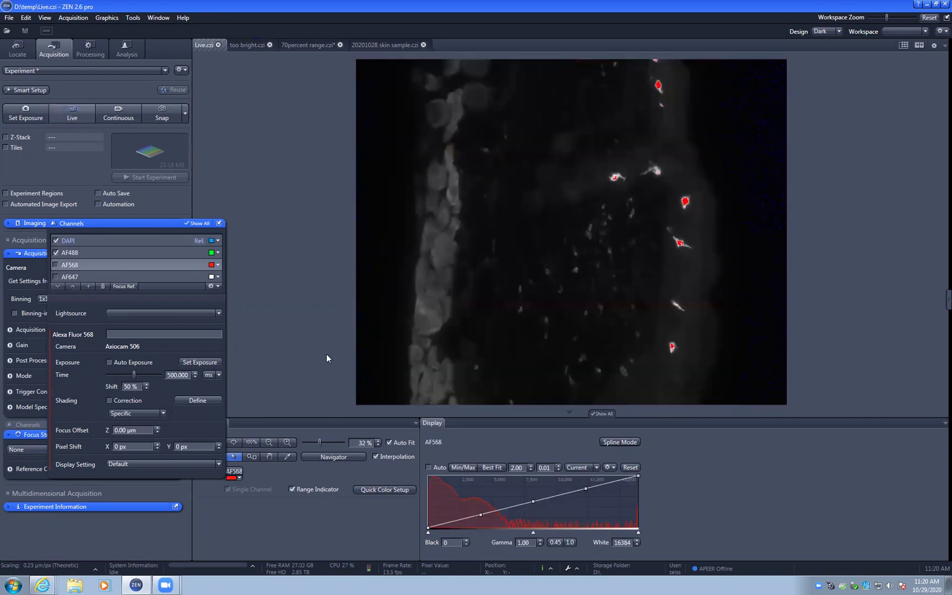
left_click(328, 488)
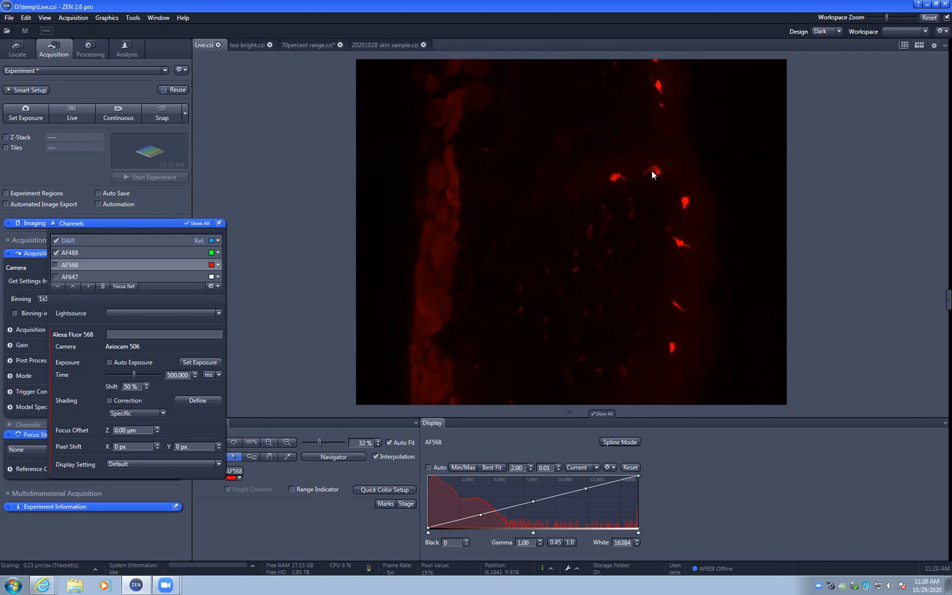
Step: Zoom the AF568 image to 100%, pan across it, and recheck for saturated pixels
left_click(251, 442)
left_click_drag(601, 402, 771, 401)
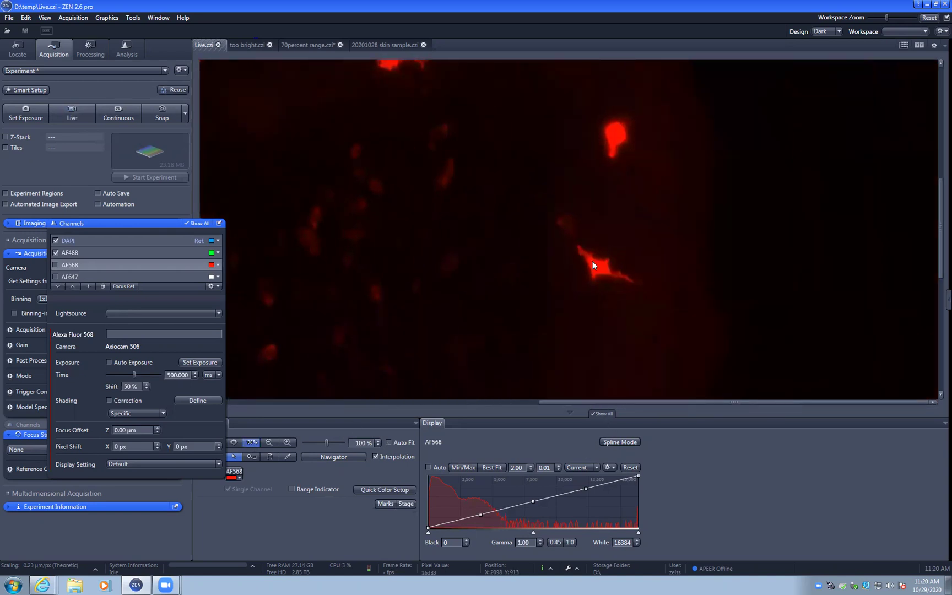
left_click(303, 488)
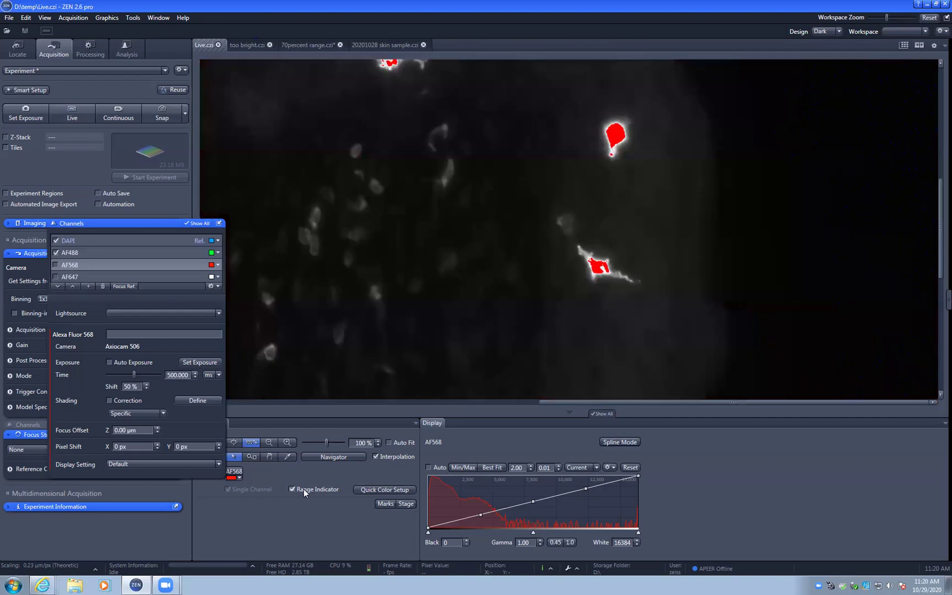
left_click(304, 489)
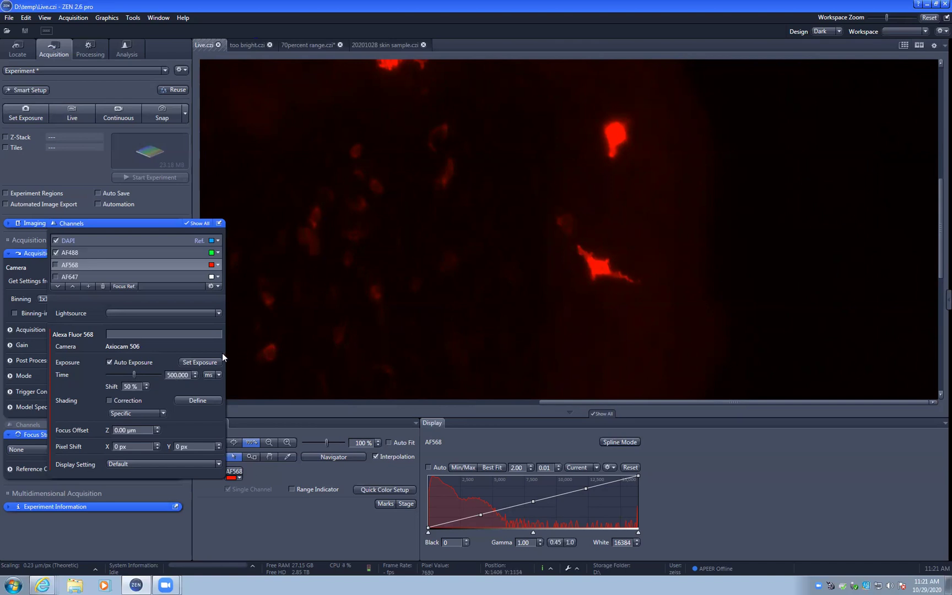
Step: Auto-measure the AF568 exposure (187.313 ms) and view the live image at 100% zoom
left_click(203, 362)
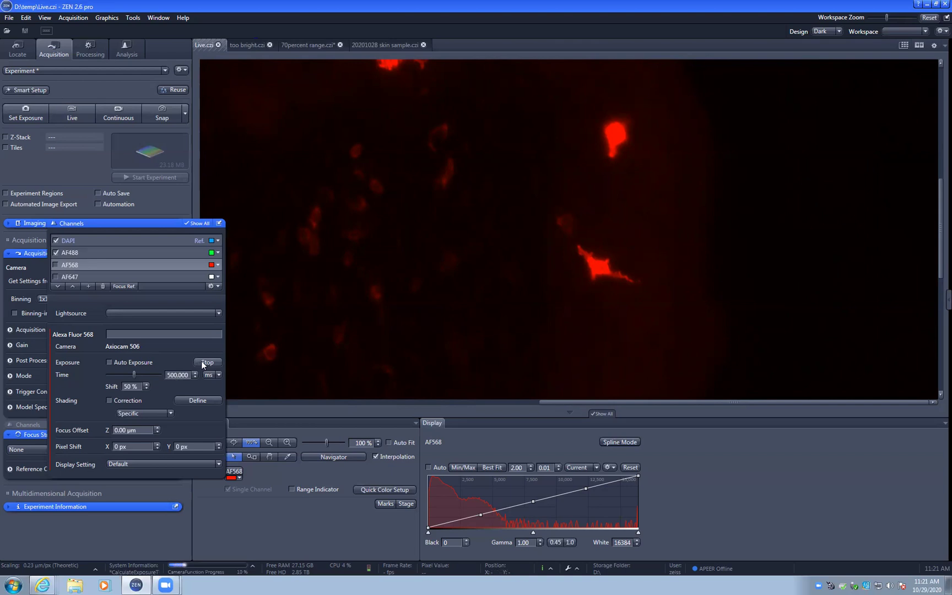
left_click(60, 117)
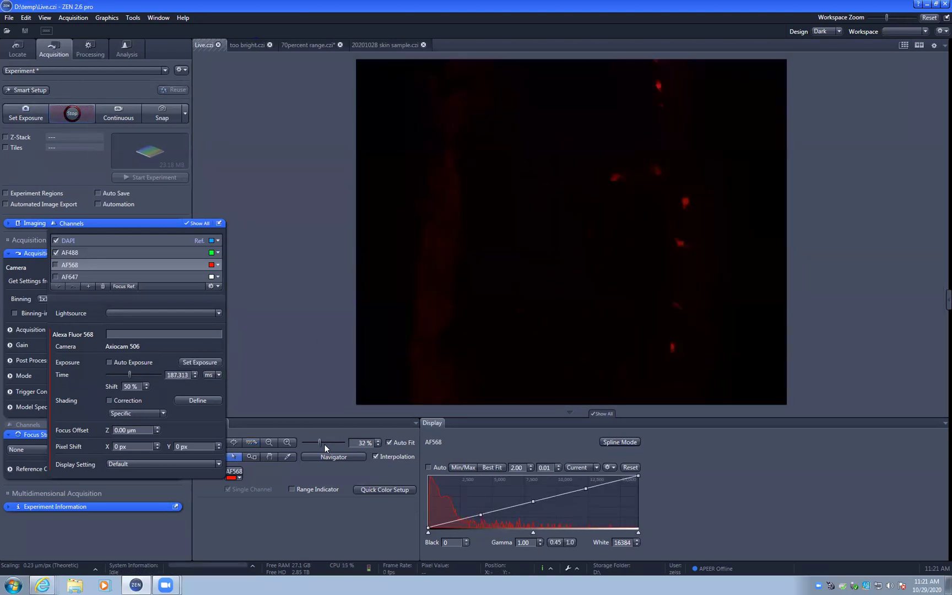
left_click(252, 443)
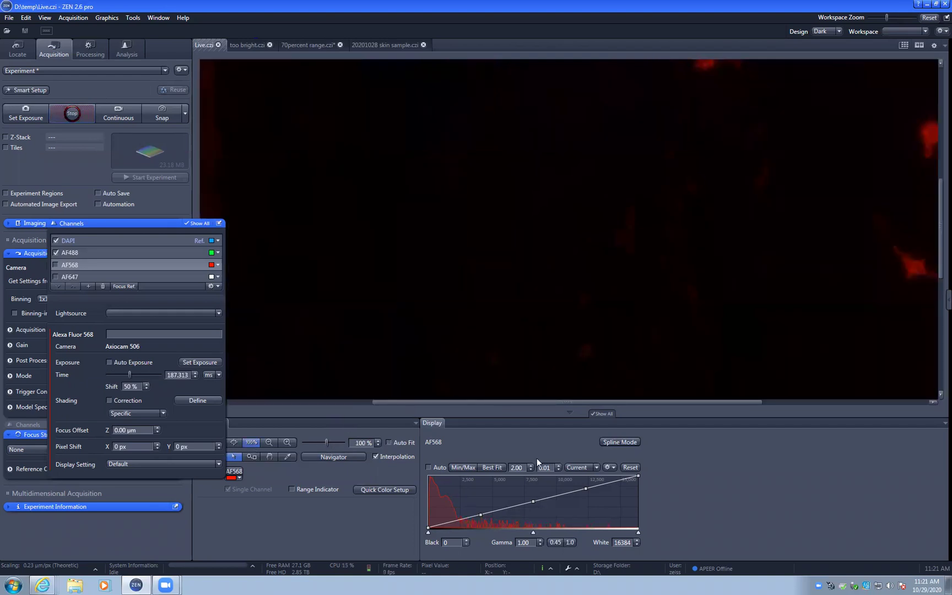
left_click_drag(556, 404, 688, 403)
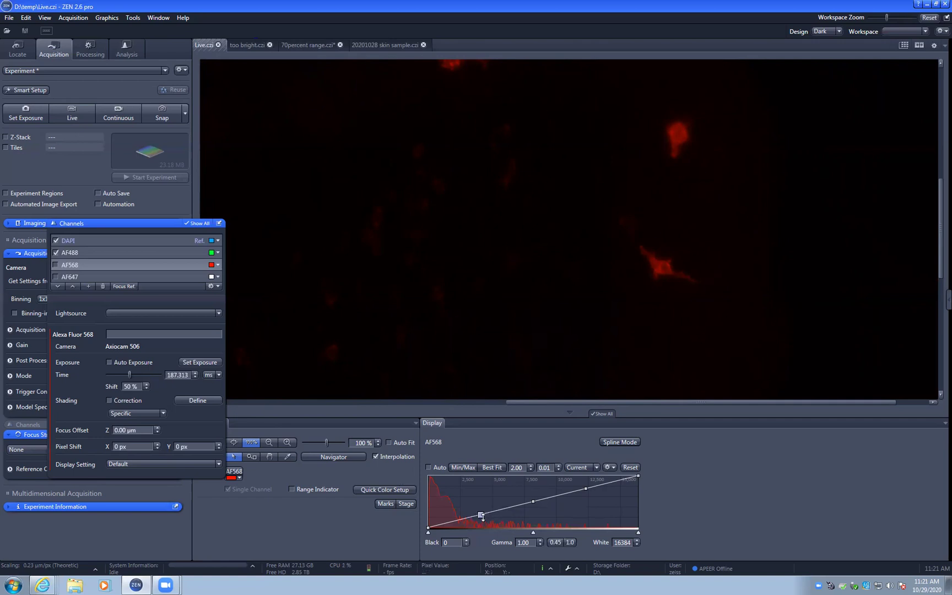
Step: Lower AF568 display gamma to 0.44, show the range indicator, and enable AF568 for acquisition
mouse_move(481, 516)
left_mouse_down()
mouse_move(468, 509)
mouse_move(475, 502)
left_mouse_up()
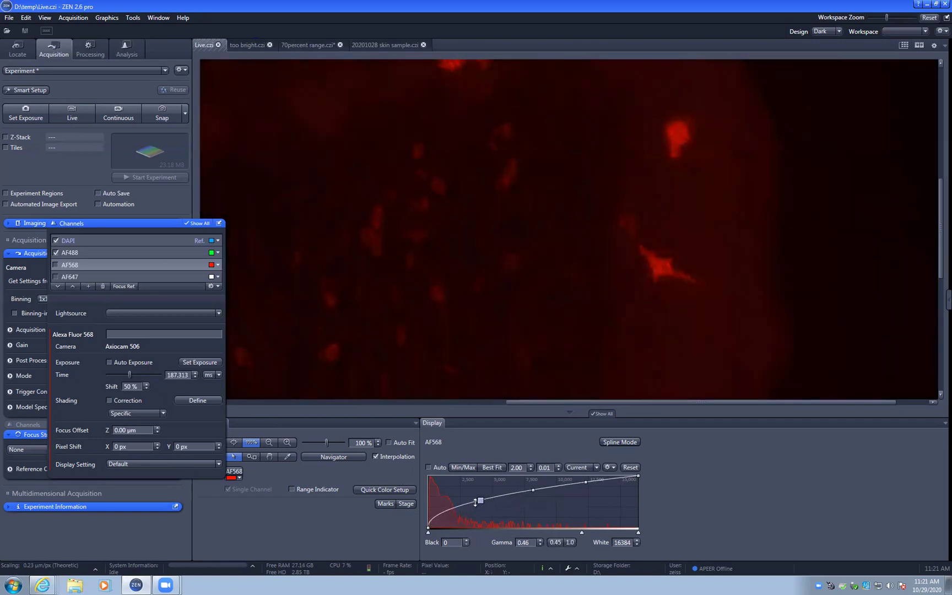
left_click_drag(475, 503, 475, 501)
left_click(302, 489)
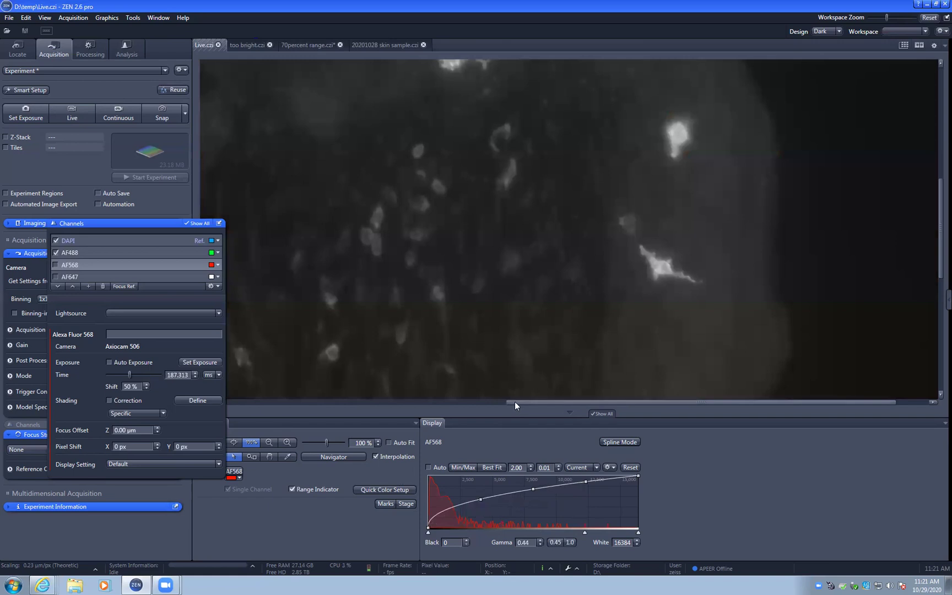
left_click_drag(514, 402, 295, 399)
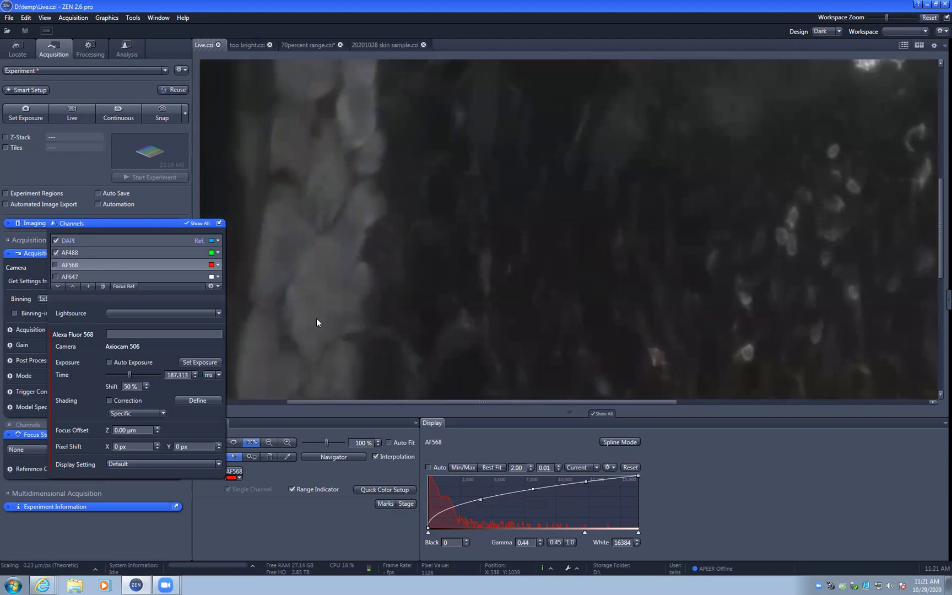
left_click_drag(348, 400, 537, 423)
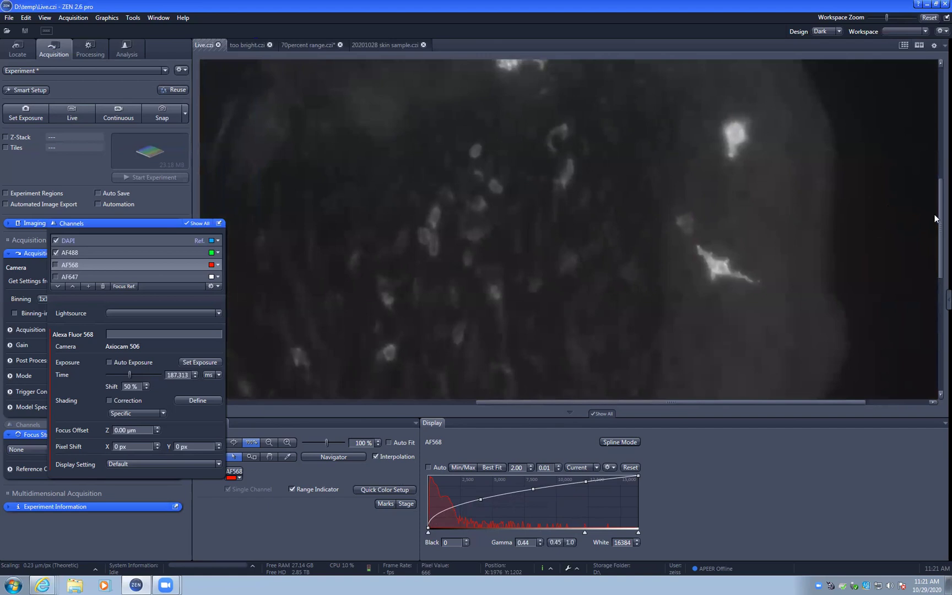
left_click_drag(936, 213, 929, 185)
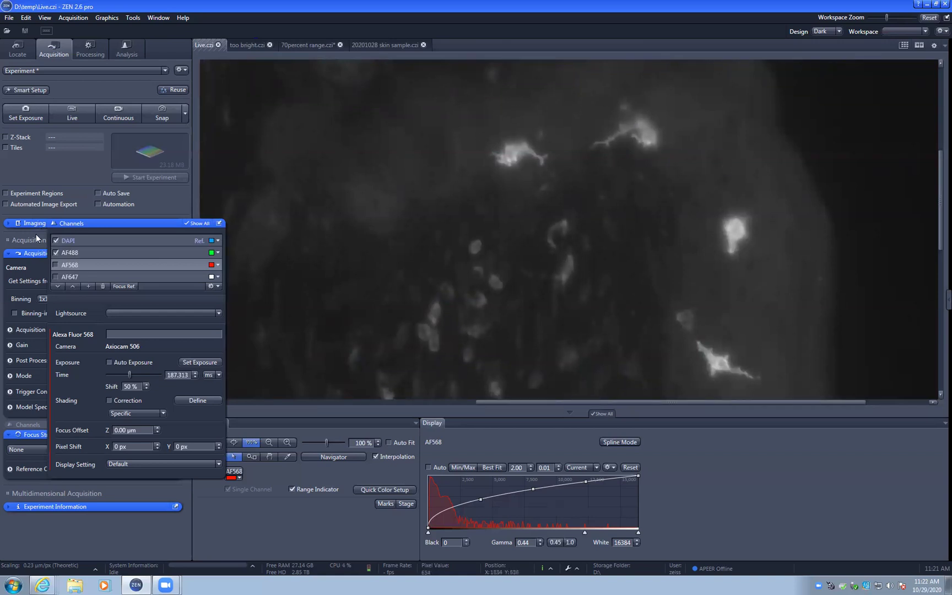
left_click(55, 265)
Step: Enable AF647, preview it live, and auto-set its exposure time to 11.159 ms
left_click(56, 277)
left_click(70, 278)
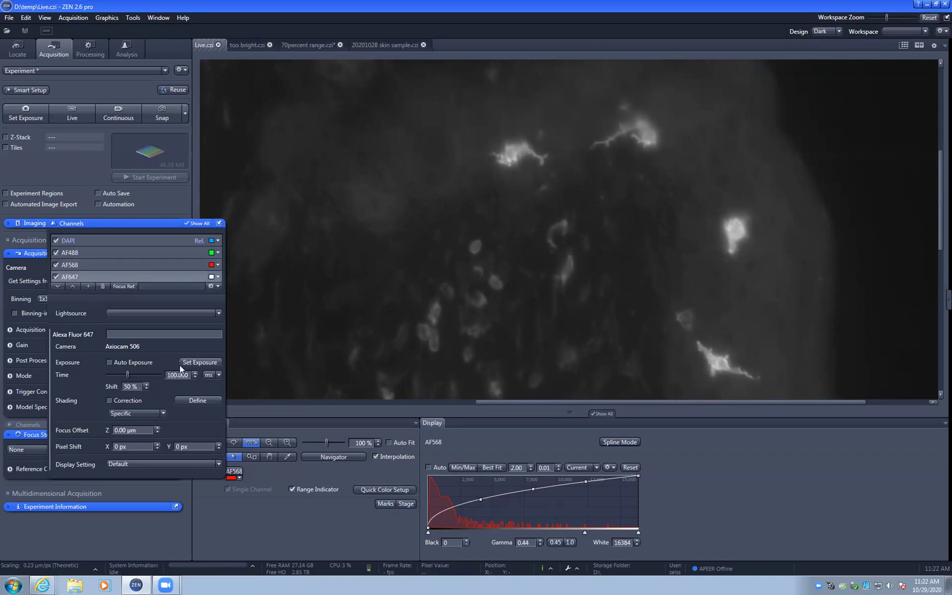
left_click(77, 116)
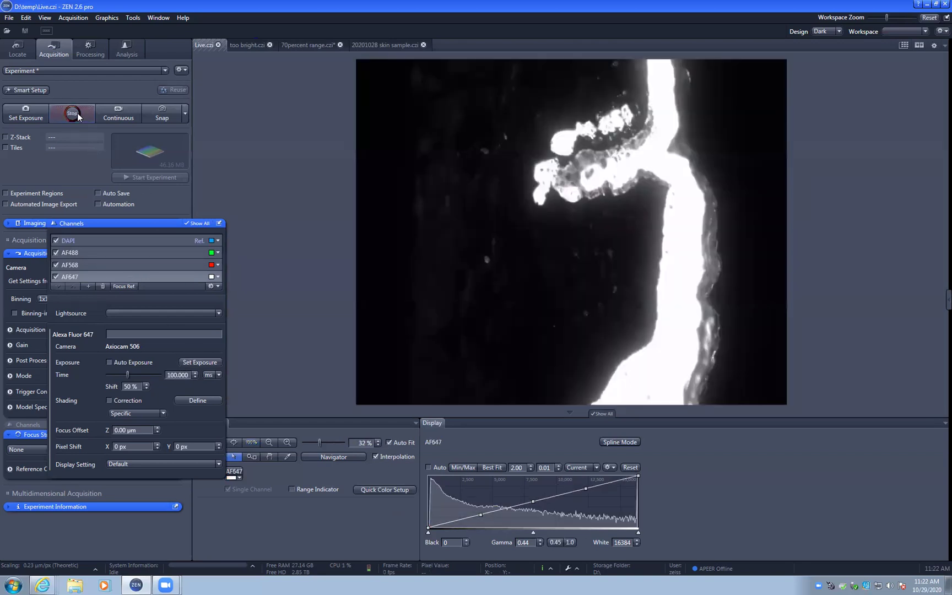
left_click(78, 117)
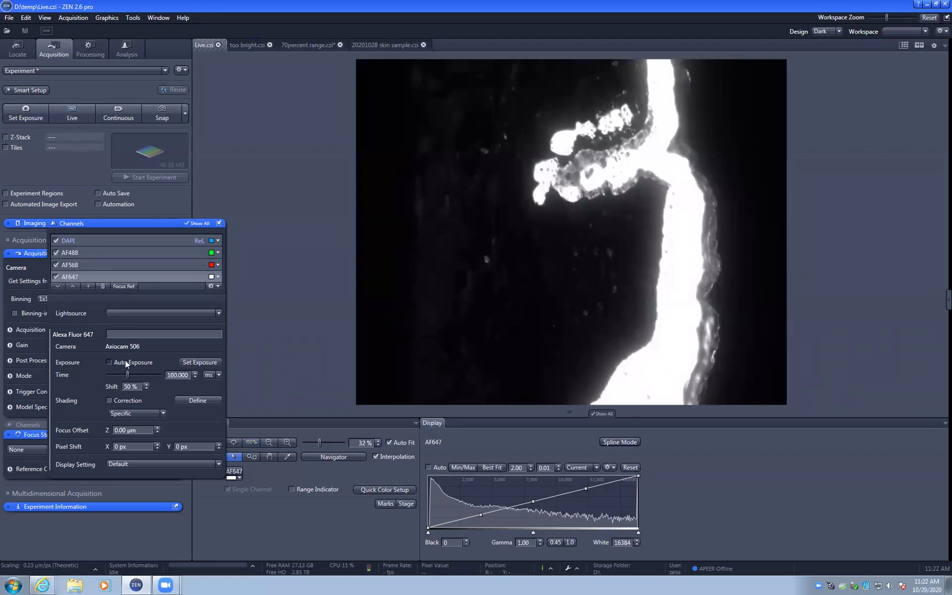
left_click(182, 362)
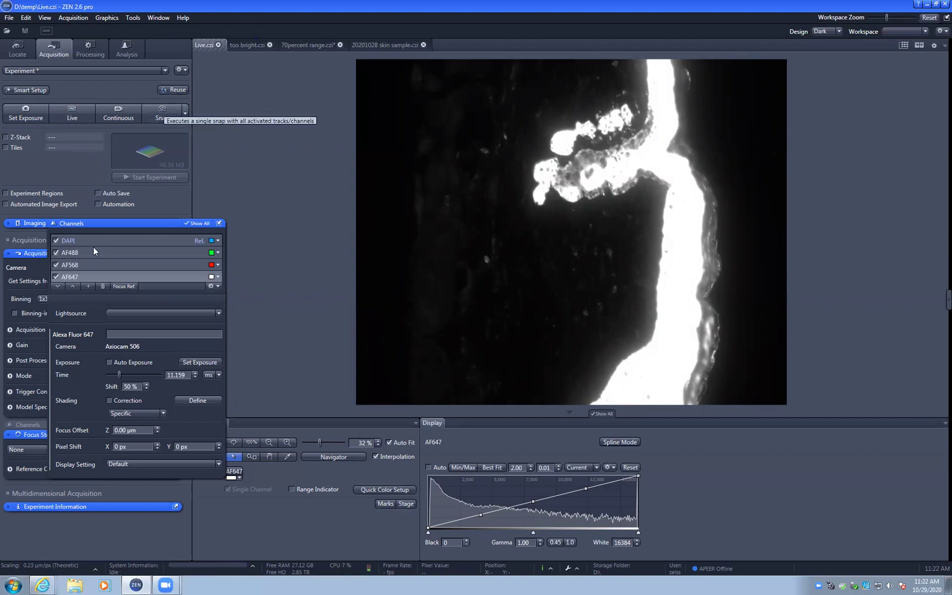
Step: Snap all four channels as Snap-964.czi and show it in split view with the left panel hidden
left_click(178, 108)
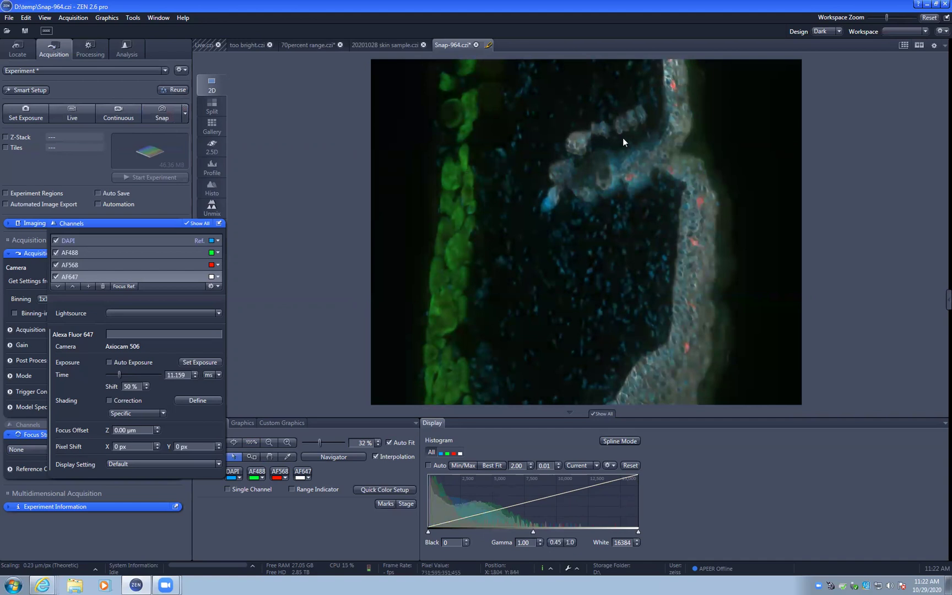
left_click(212, 106)
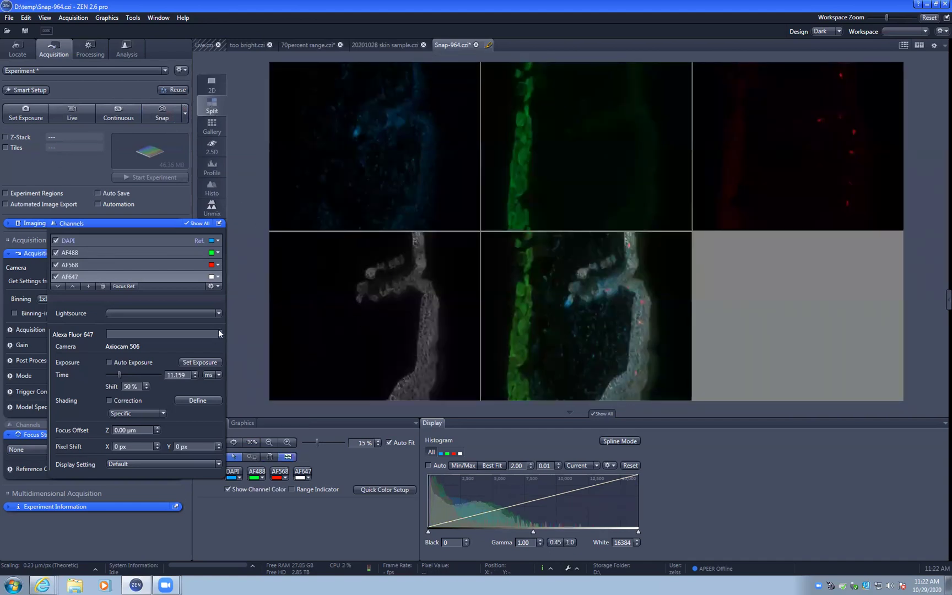
left_click_drag(168, 225, 172, 284)
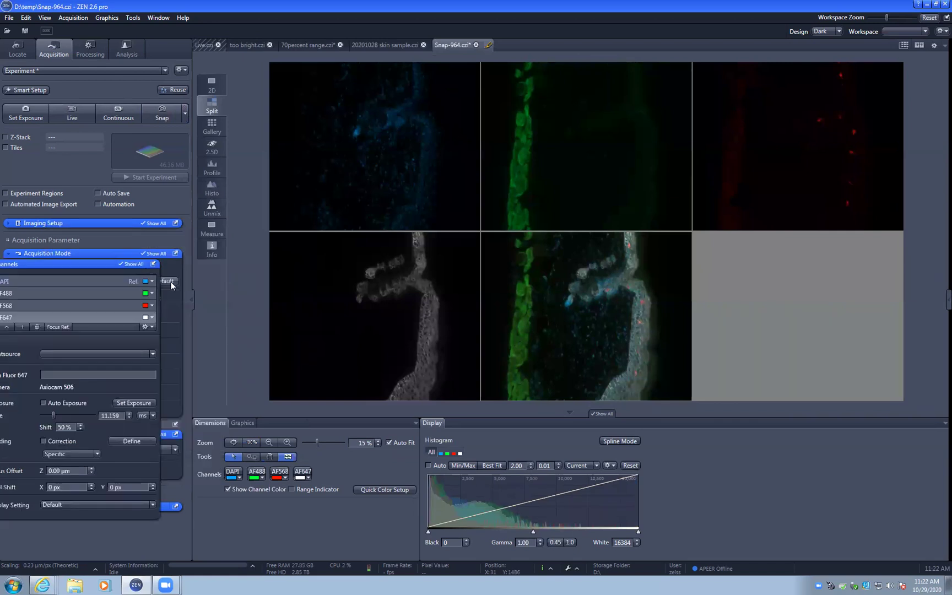
left_click(193, 300)
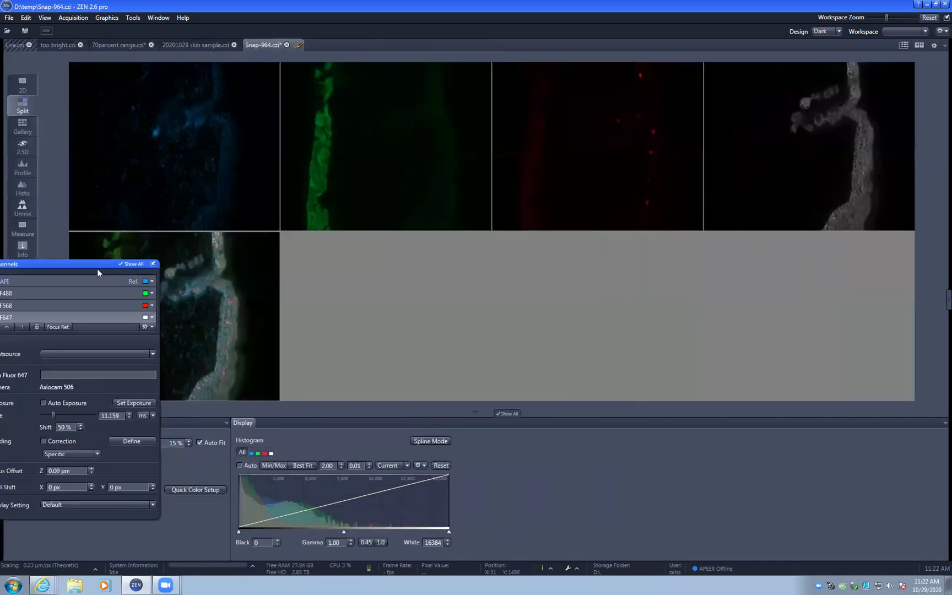
Step: Shrink the workspace zoom, then lower gamma to 0.55 for red AF568 and 0.42 for AF647
left_click_drag(97, 265, 179, 455)
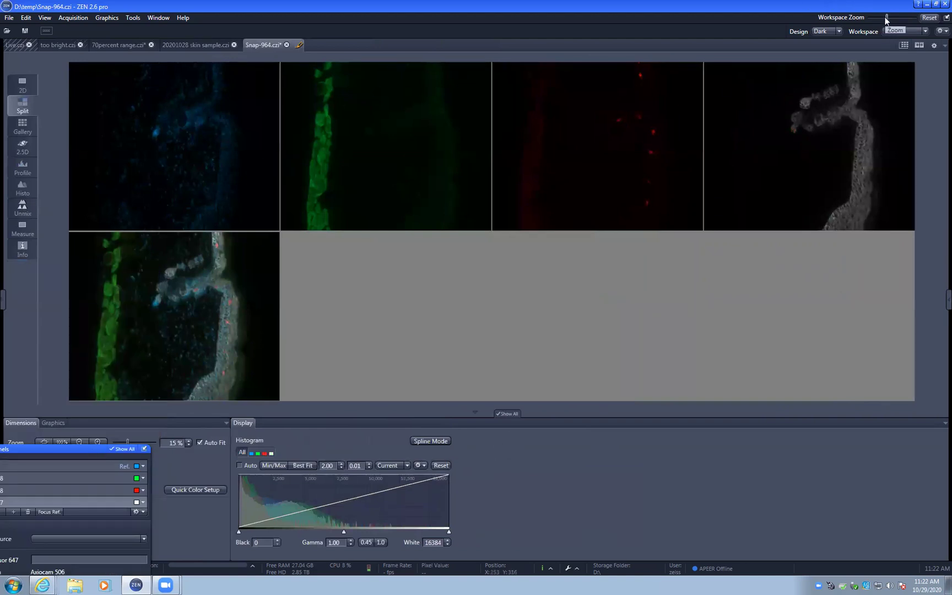
left_click_drag(886, 18, 879, 23)
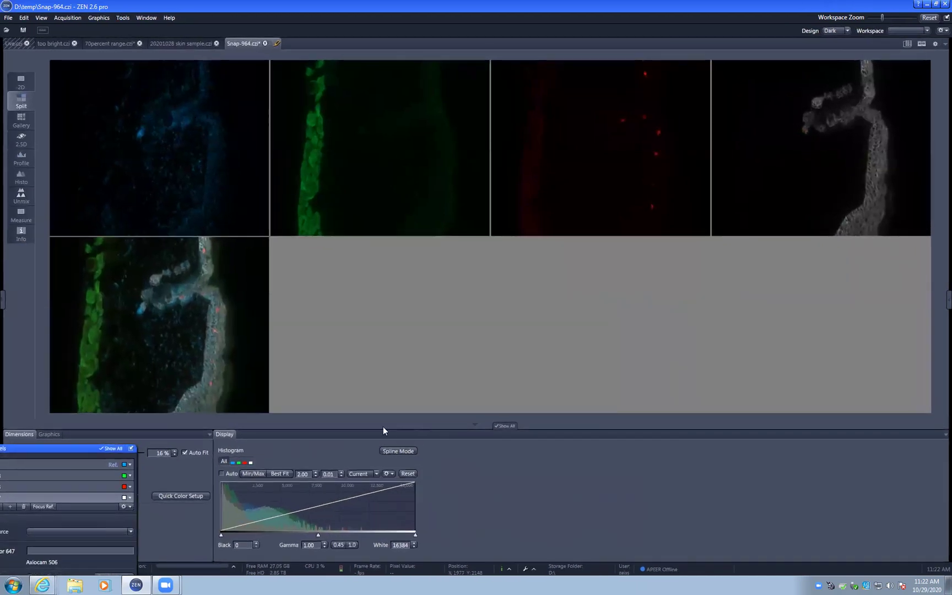
left_click(244, 462)
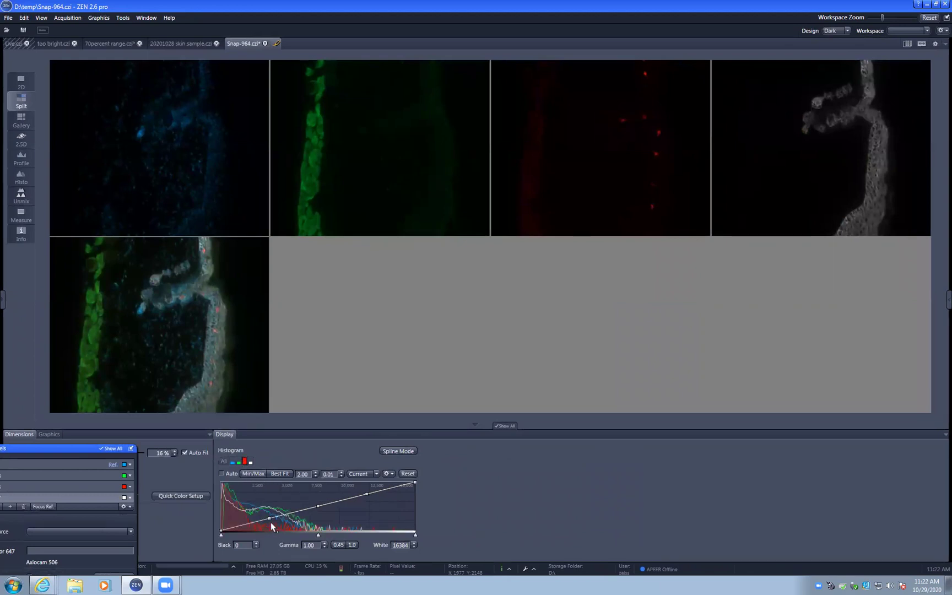
left_click_drag(269, 519, 265, 507)
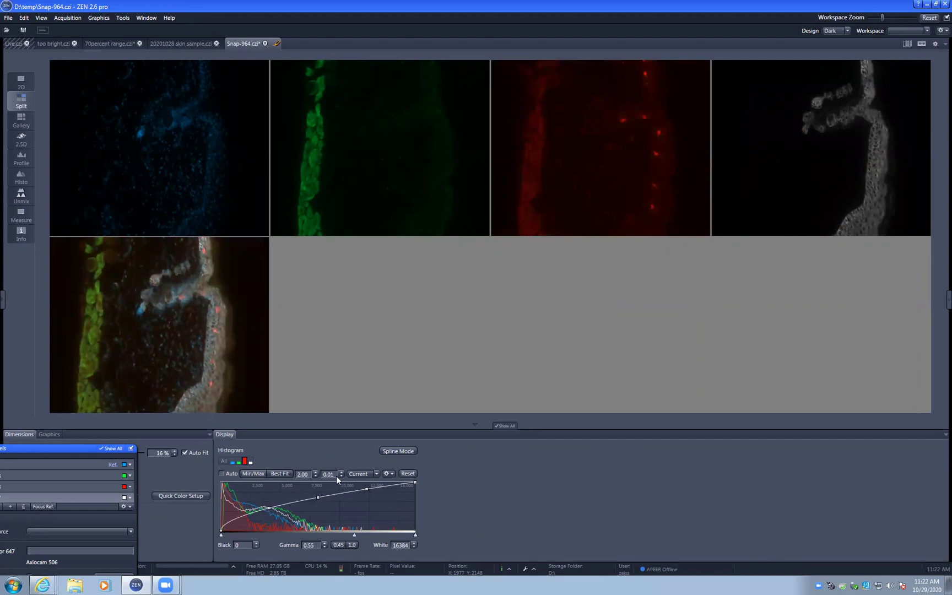
left_click(252, 462)
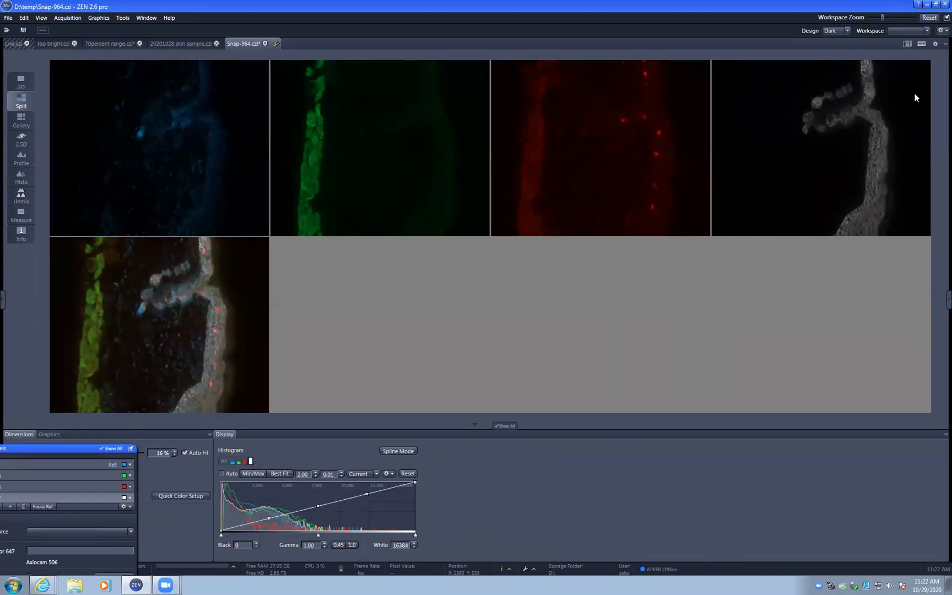
left_click_drag(269, 519, 269, 503)
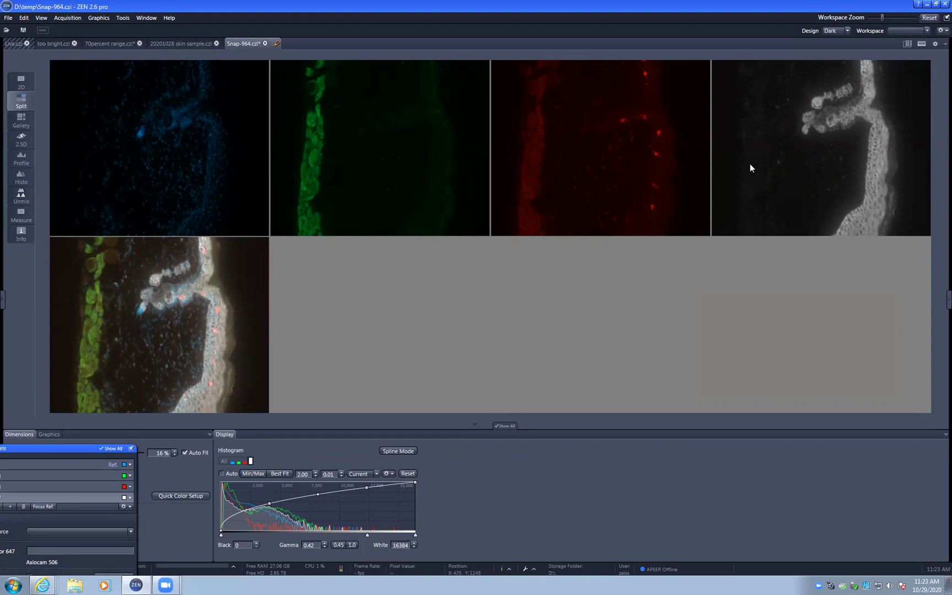
Step: Toggle between the 2D and Split views, ending on the single merged 2D composite
left_click(20, 82)
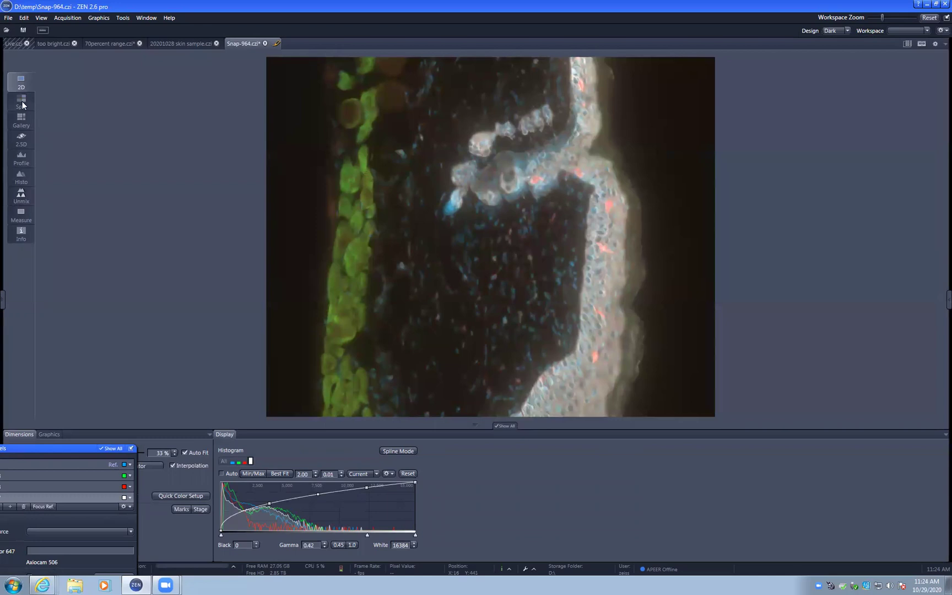
left_click(23, 104)
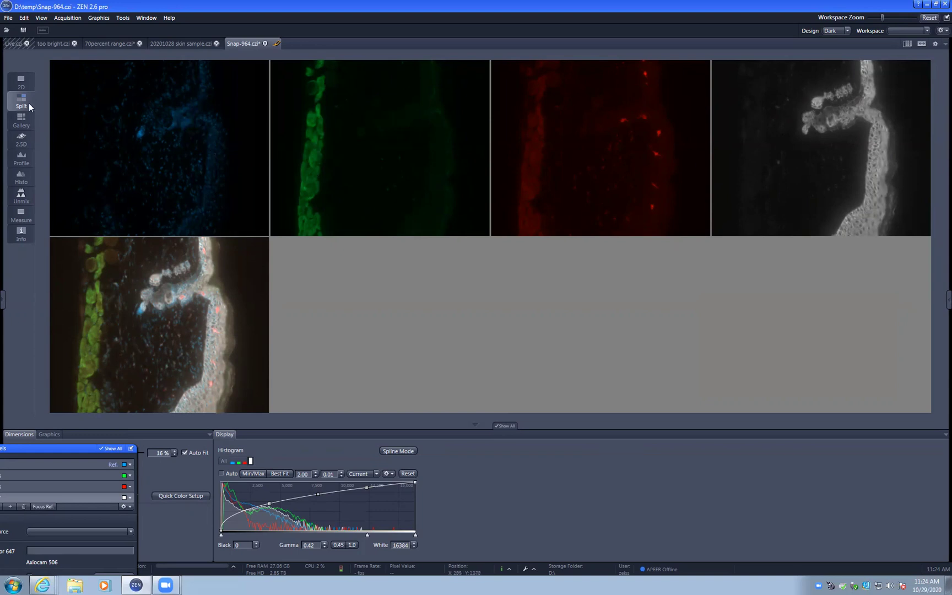
left_click(22, 87)
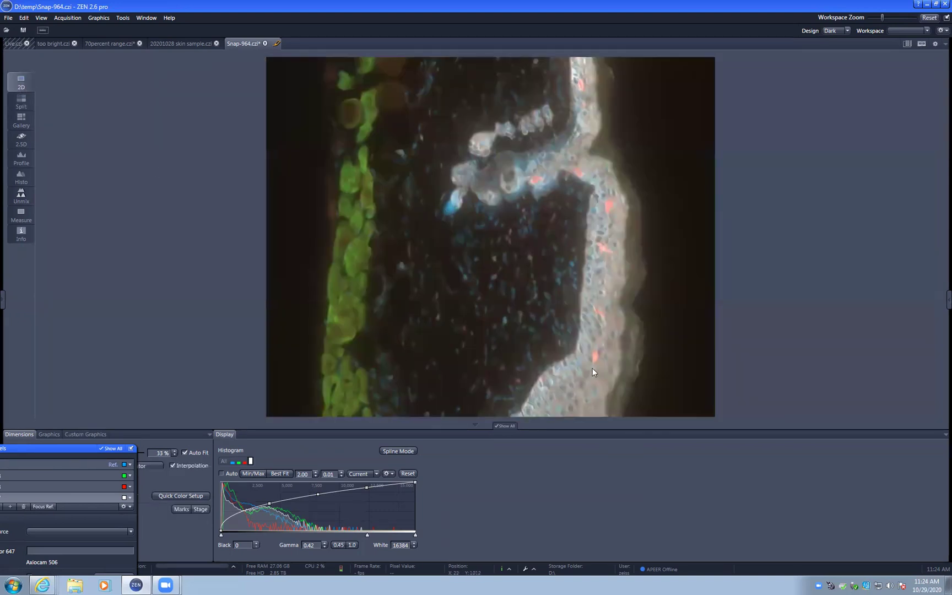